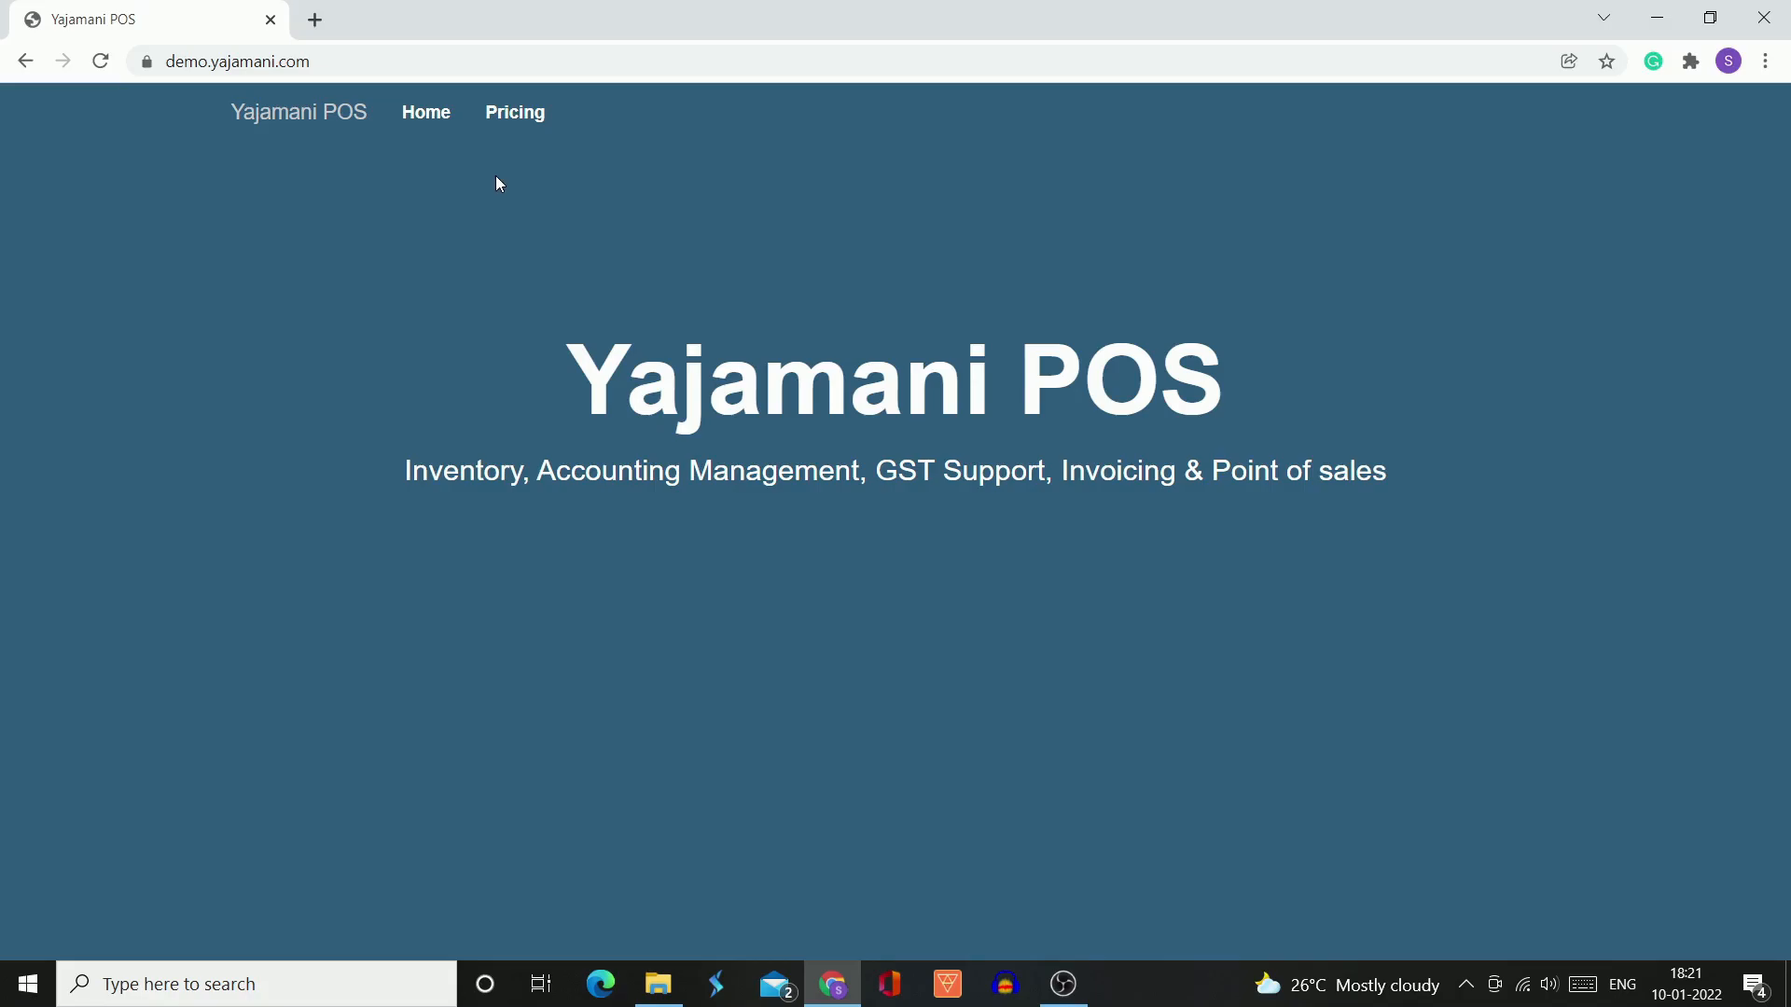
Open the home dashboard and go to the list of all products
click(426, 115)
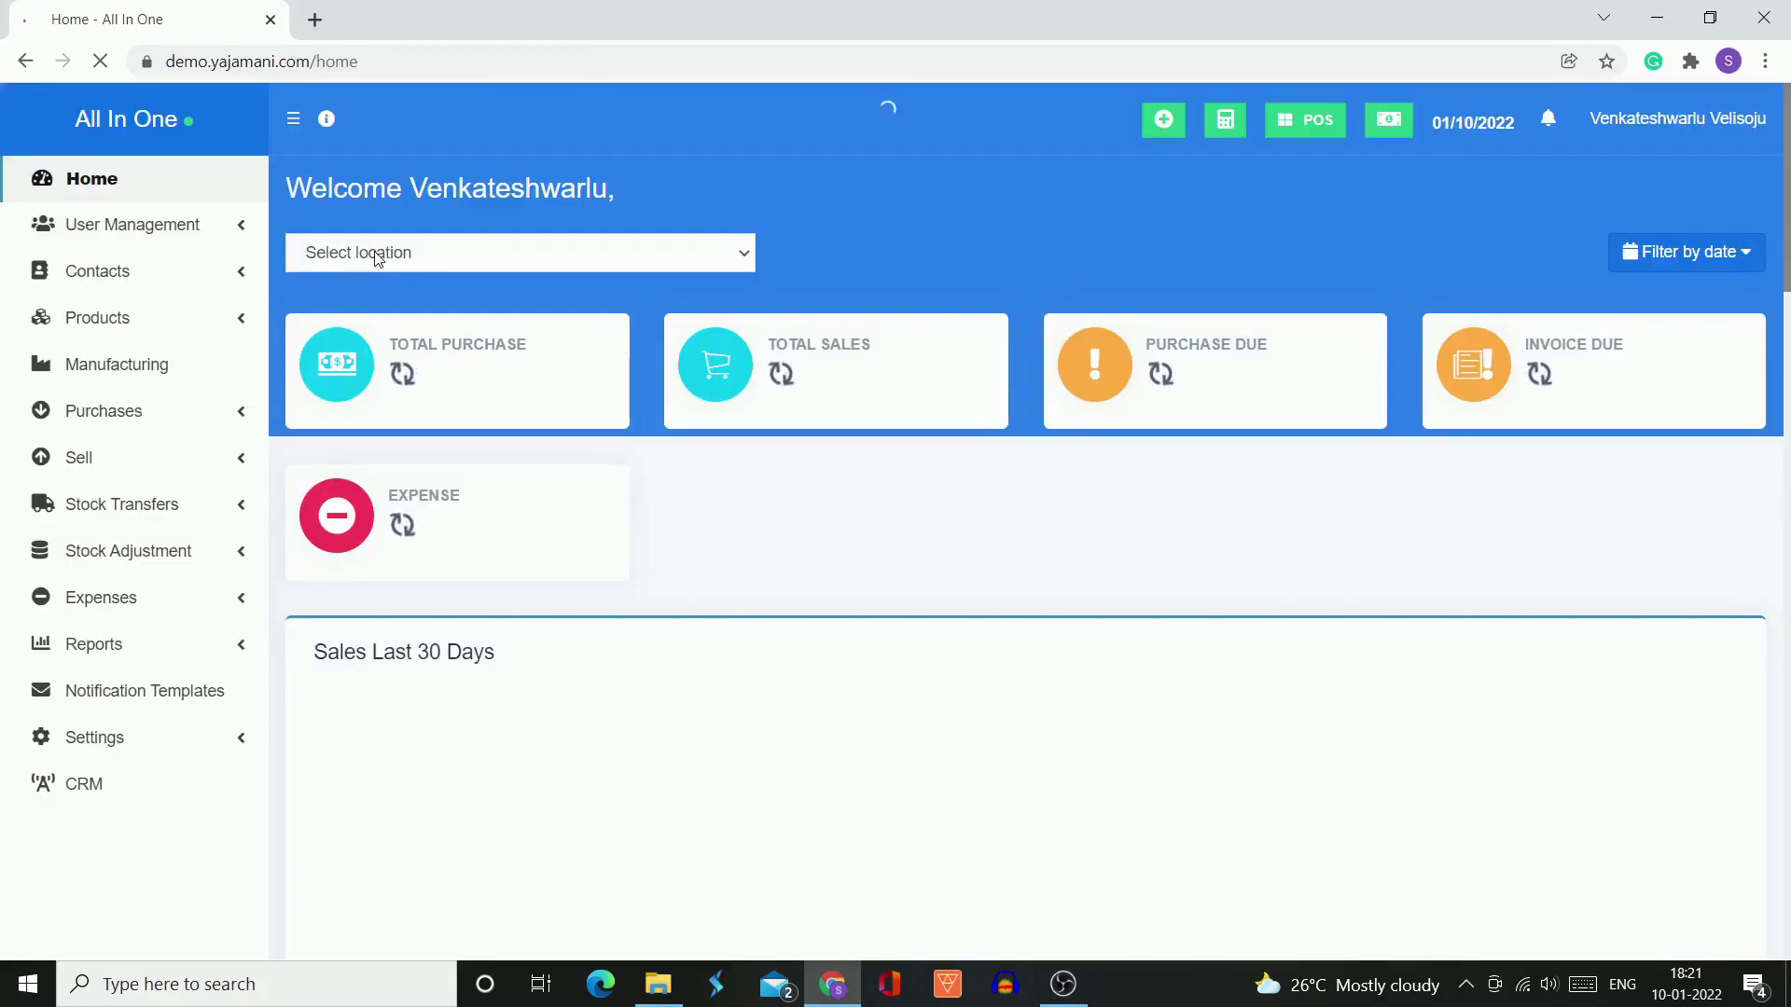
click(245, 556)
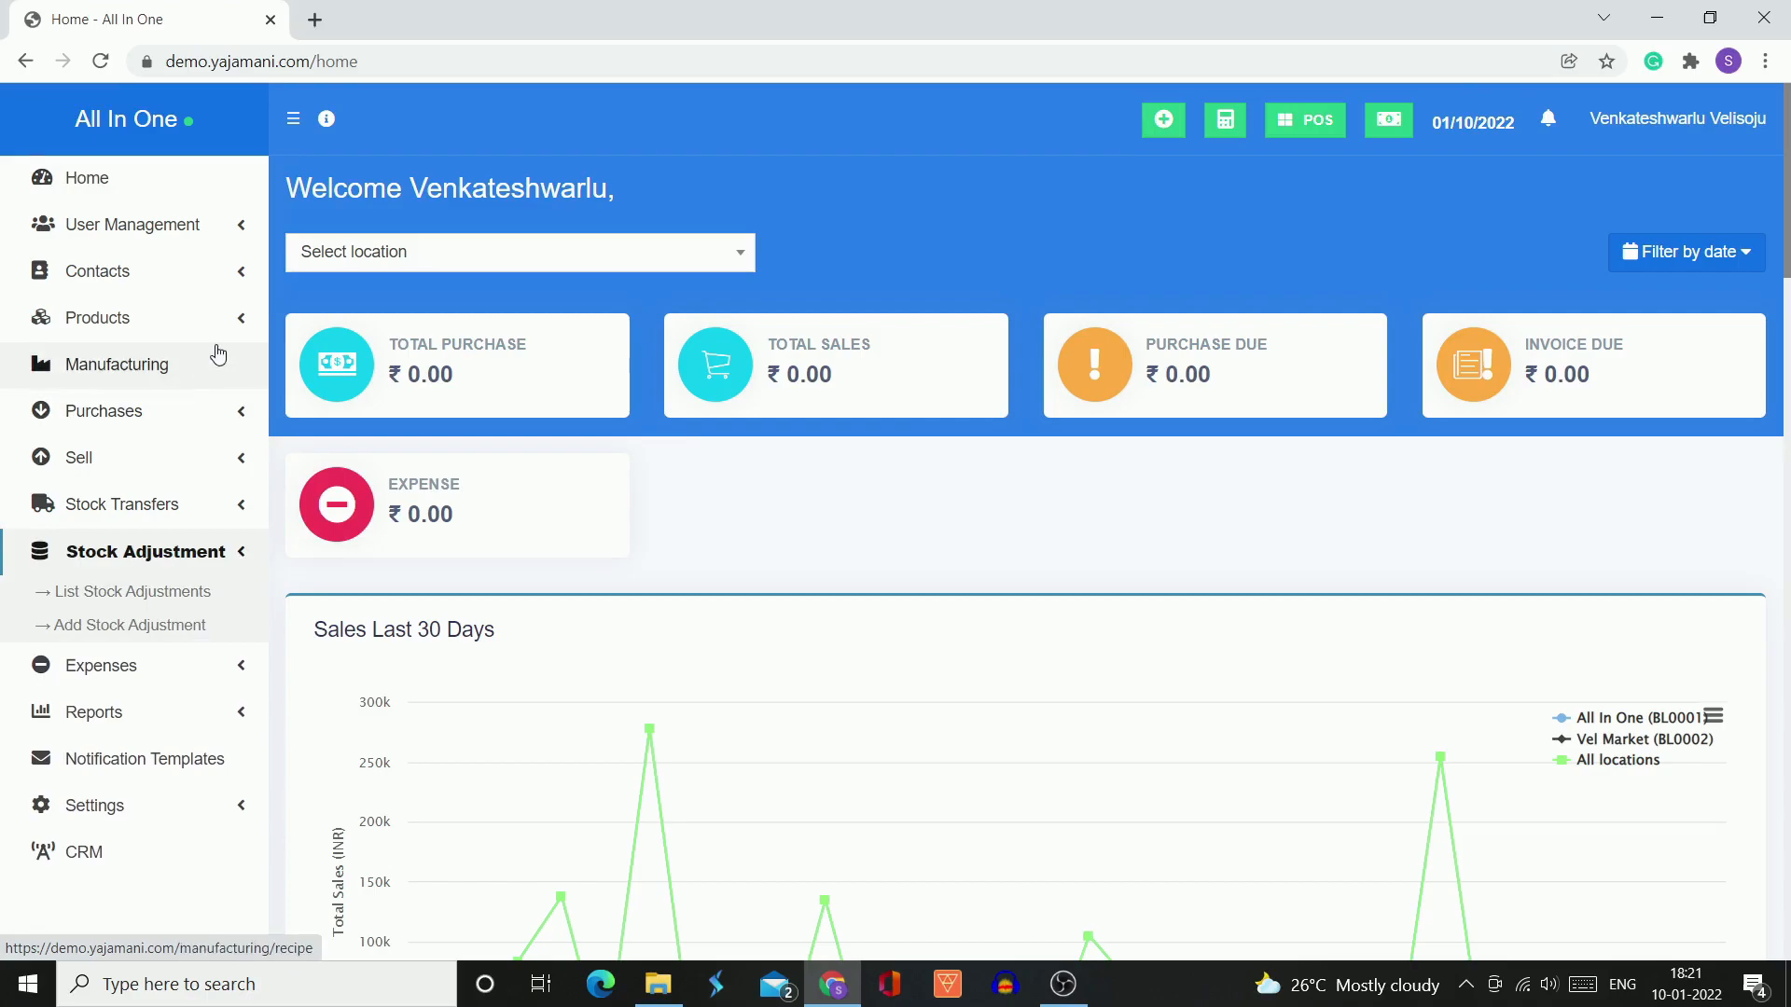
click(240, 320)
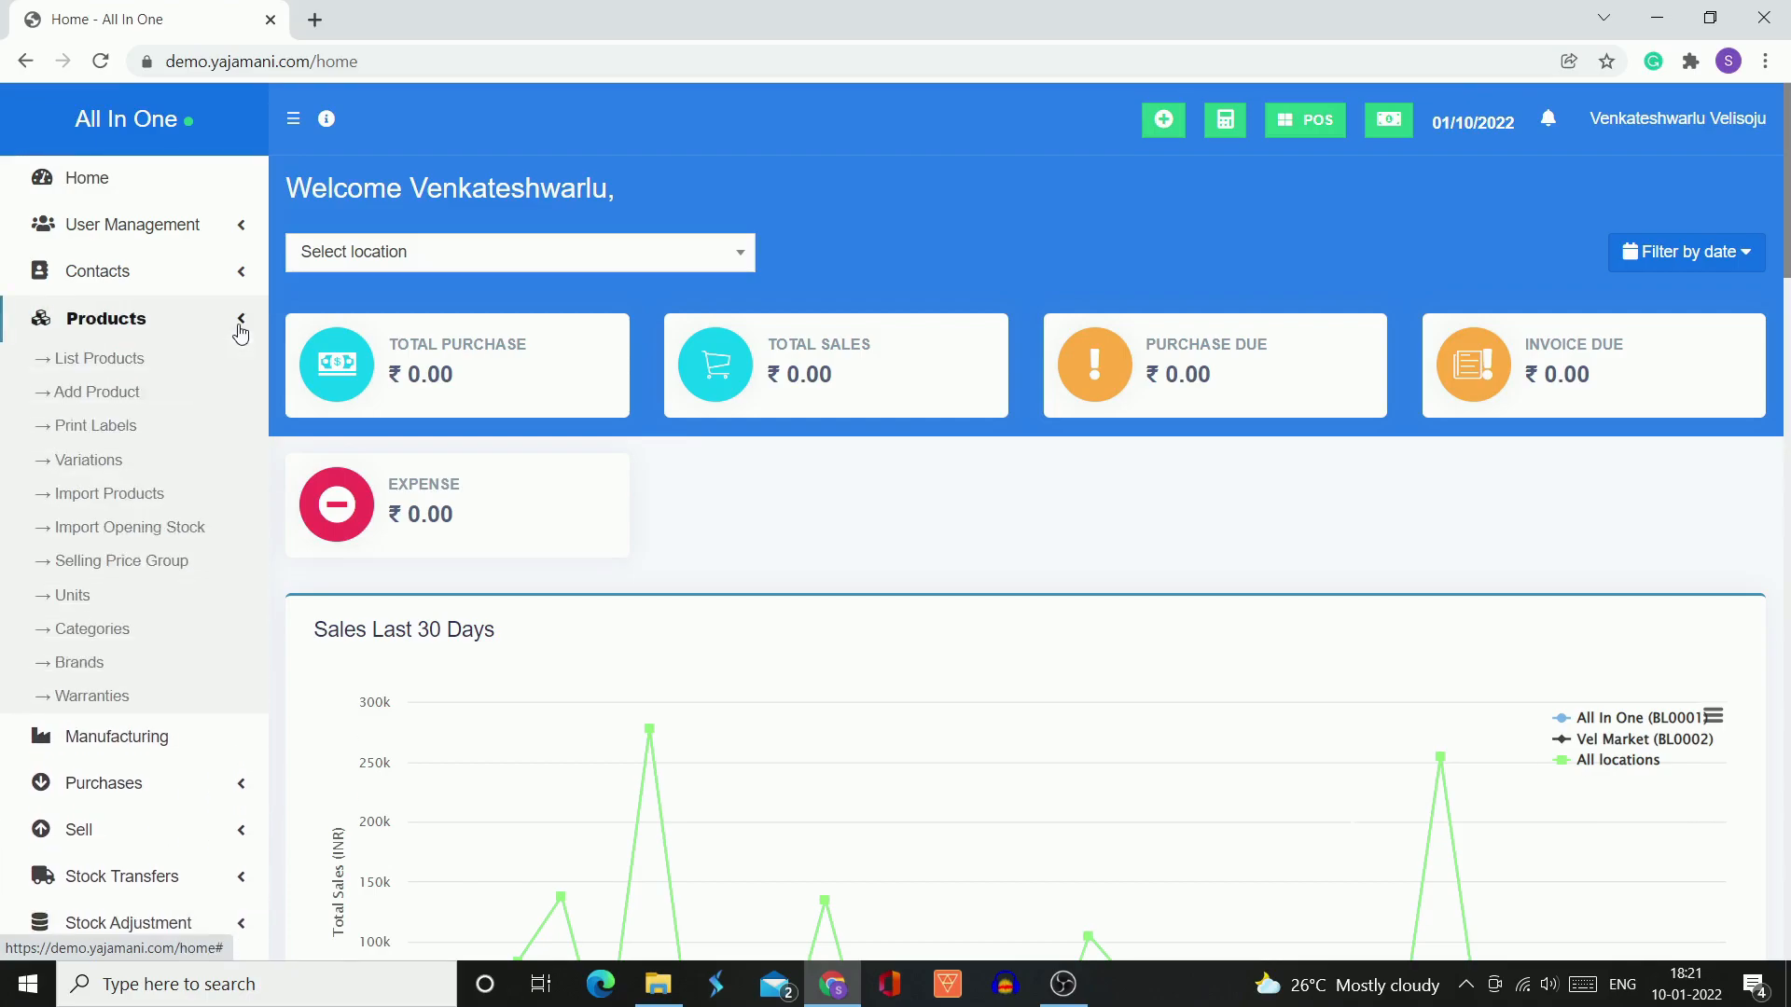
click(138, 363)
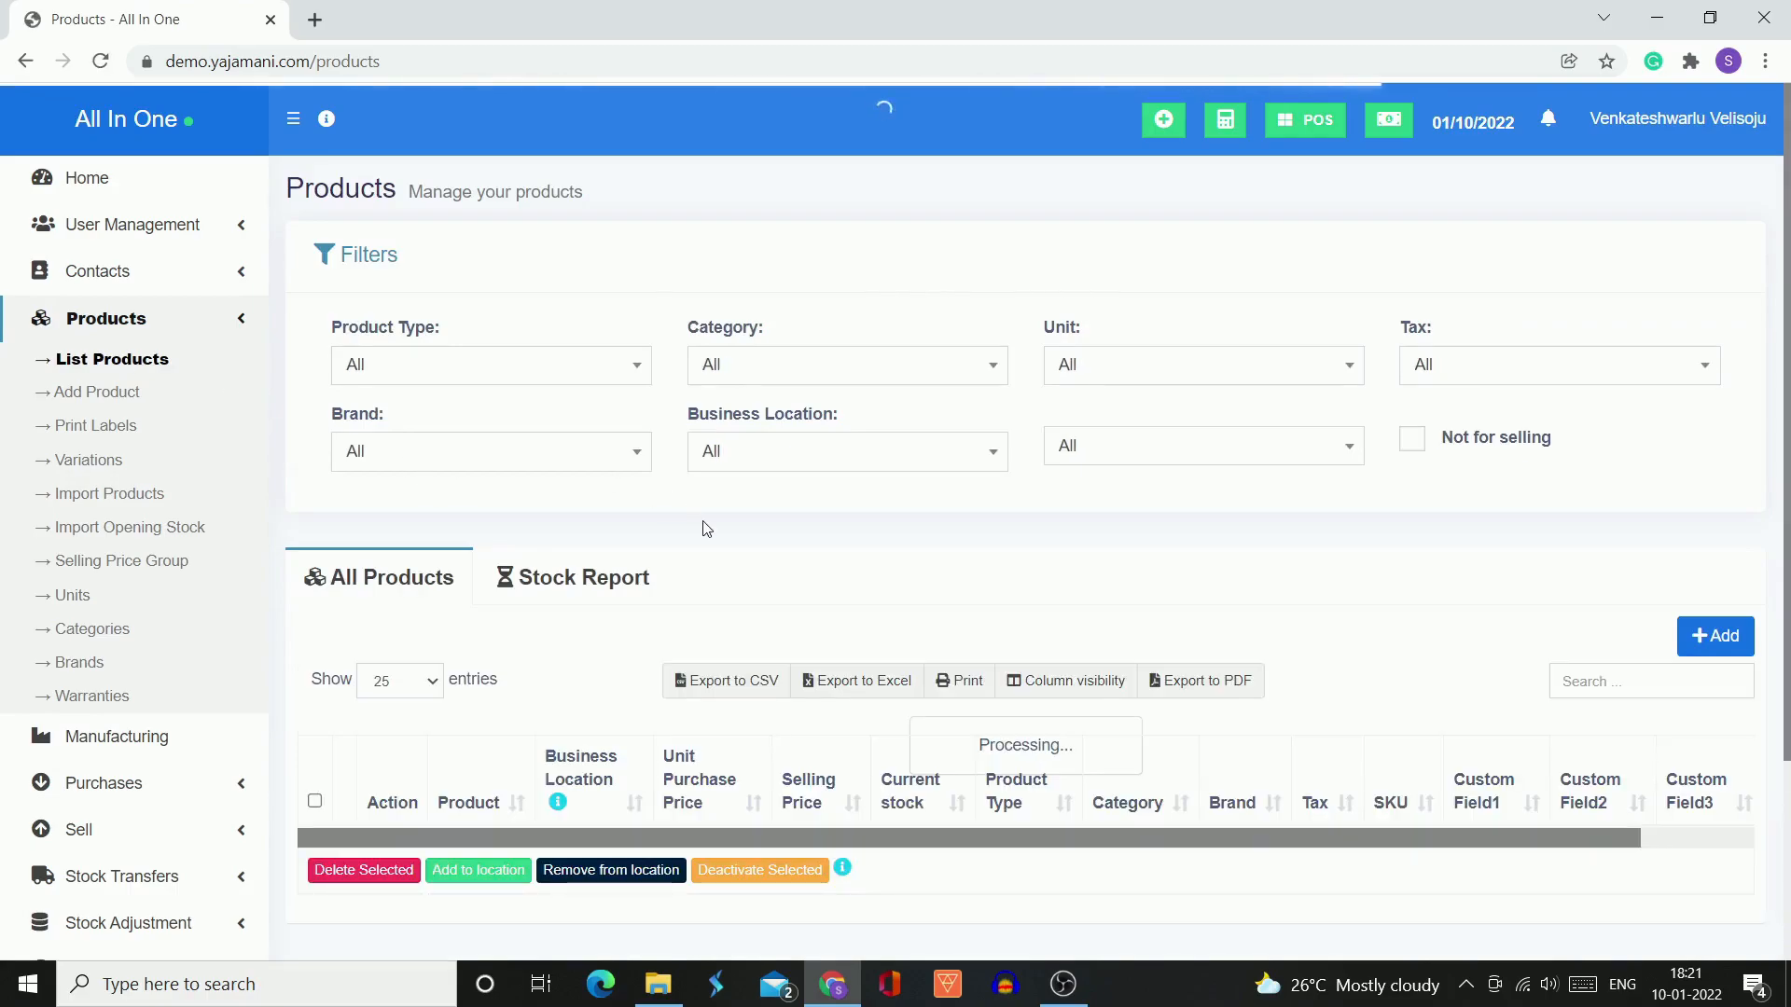
Examine the full product list, including each product's prices, current stock and category
scroll(706, 529, down, 7)
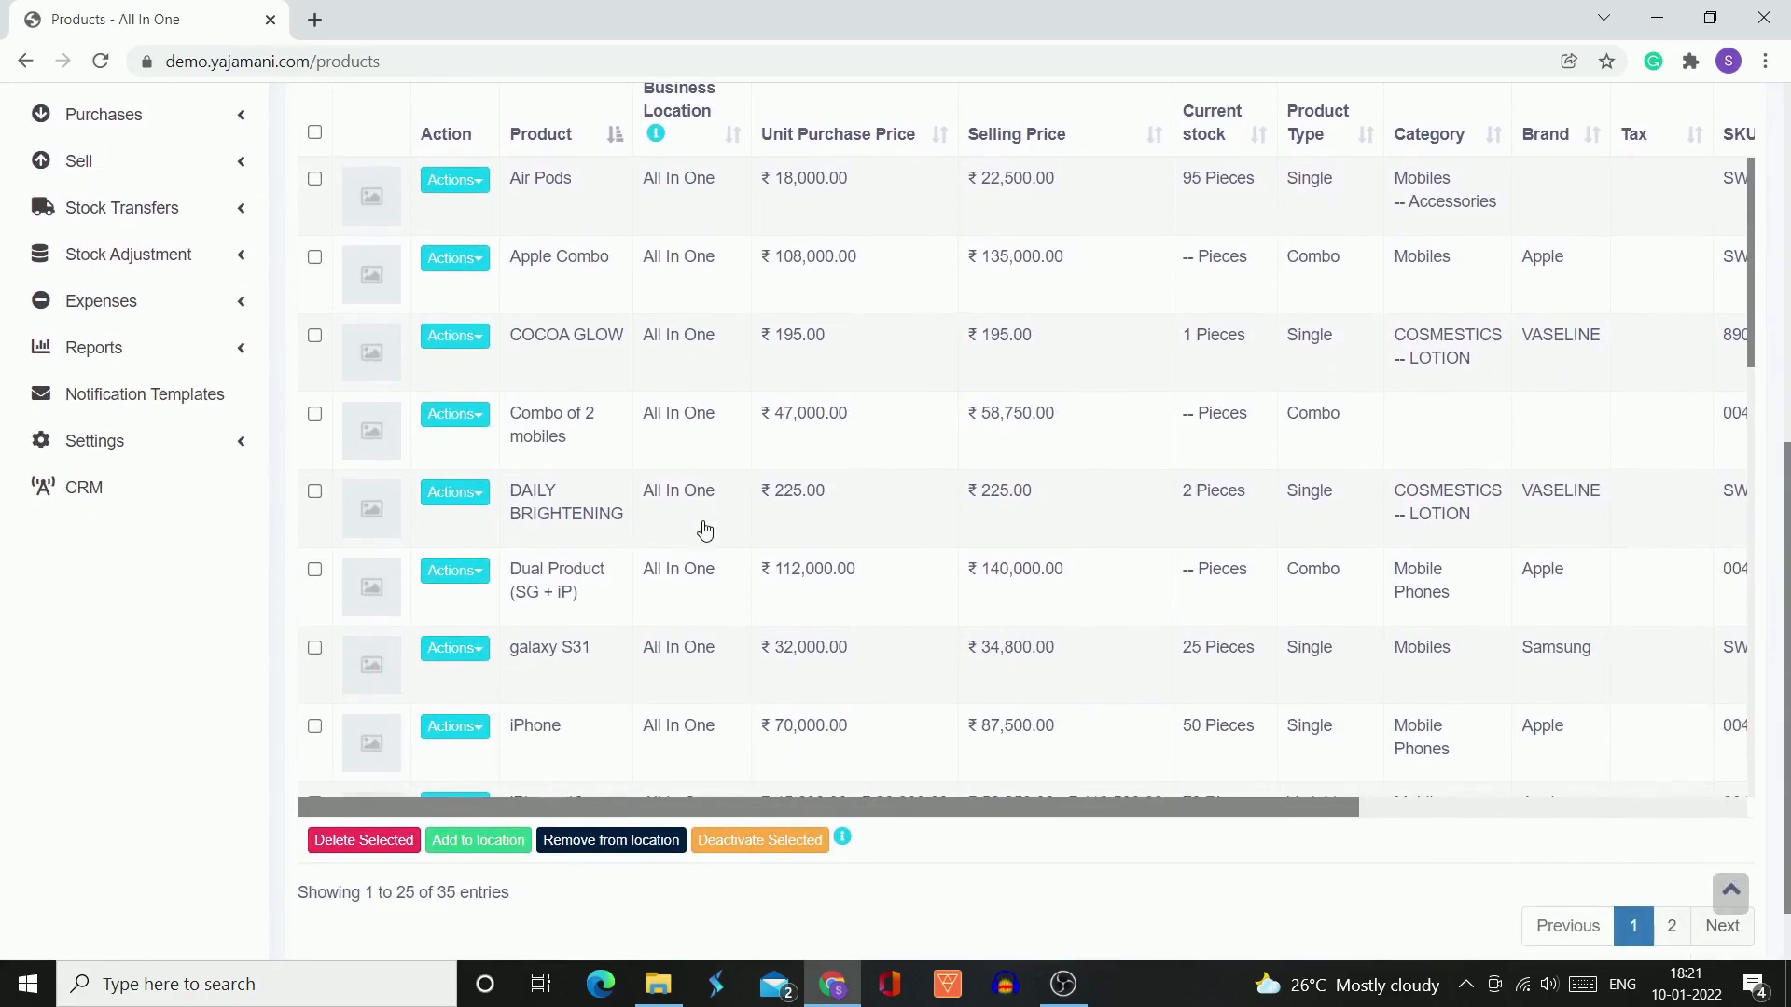
scroll(635, 567, down, 9)
scroll(637, 567, down, 6)
scroll(637, 567, up, 8)
scroll(634, 566, up, 6)
scroll(227, 653, up, 3)
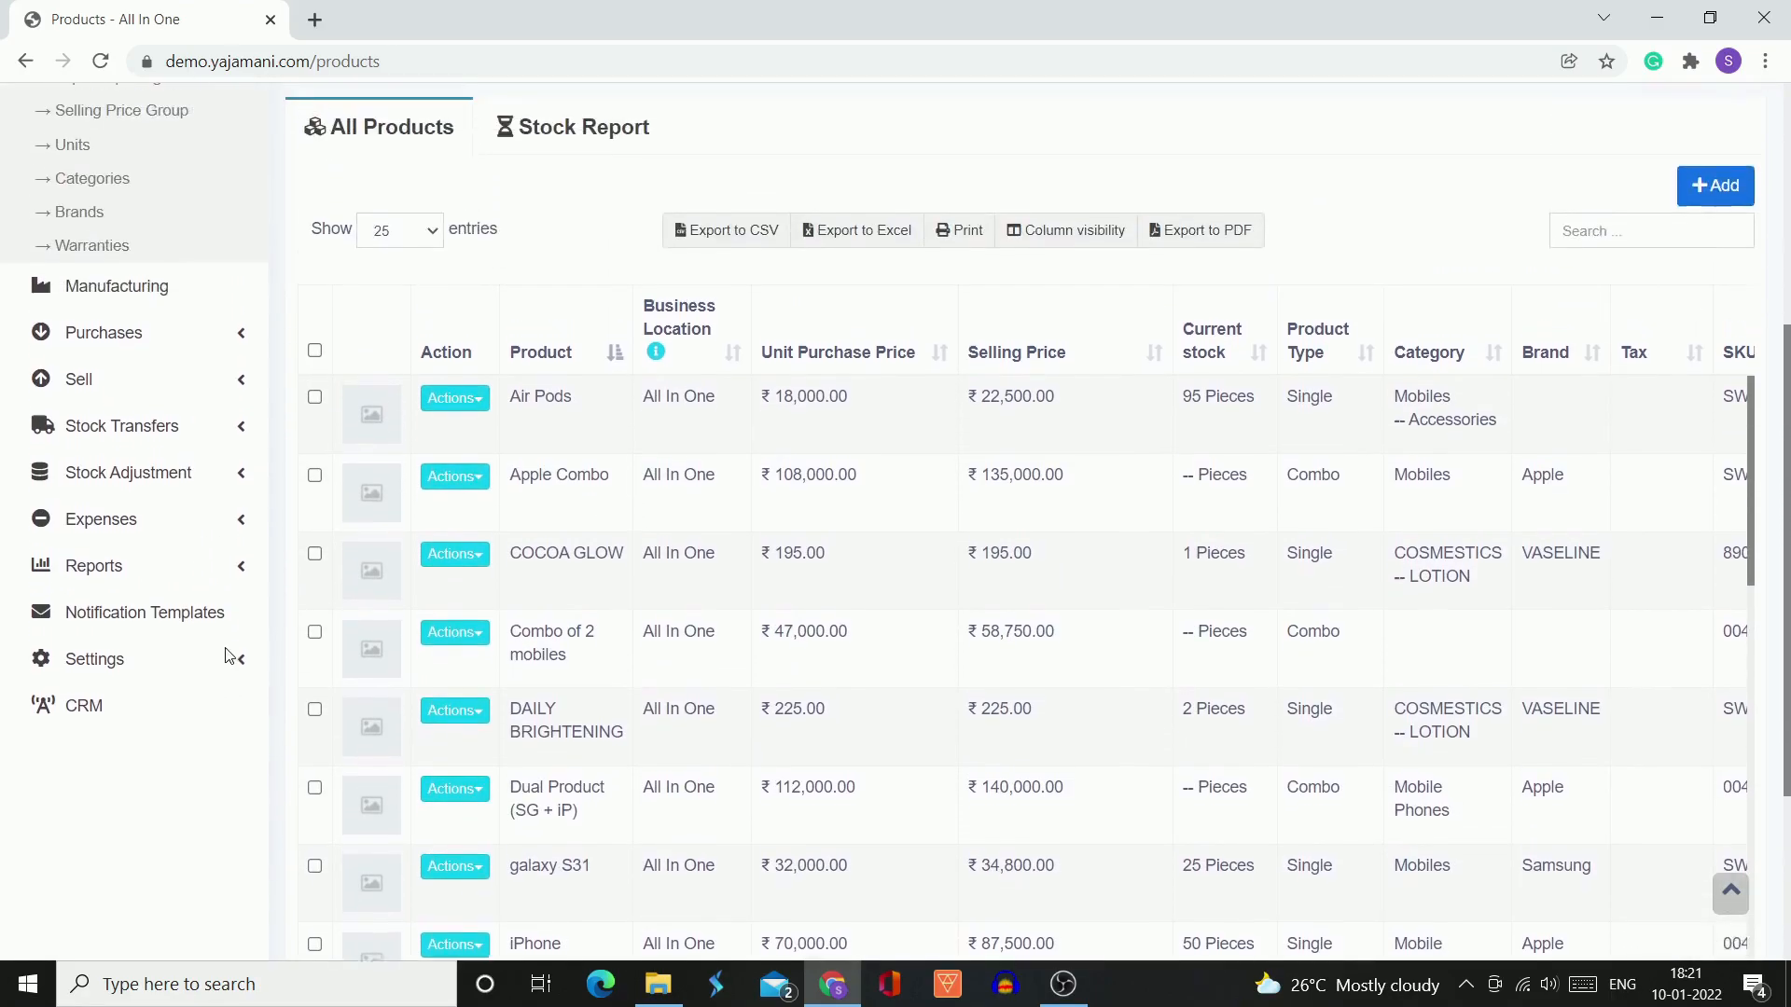
scroll(227, 653, up, 1)
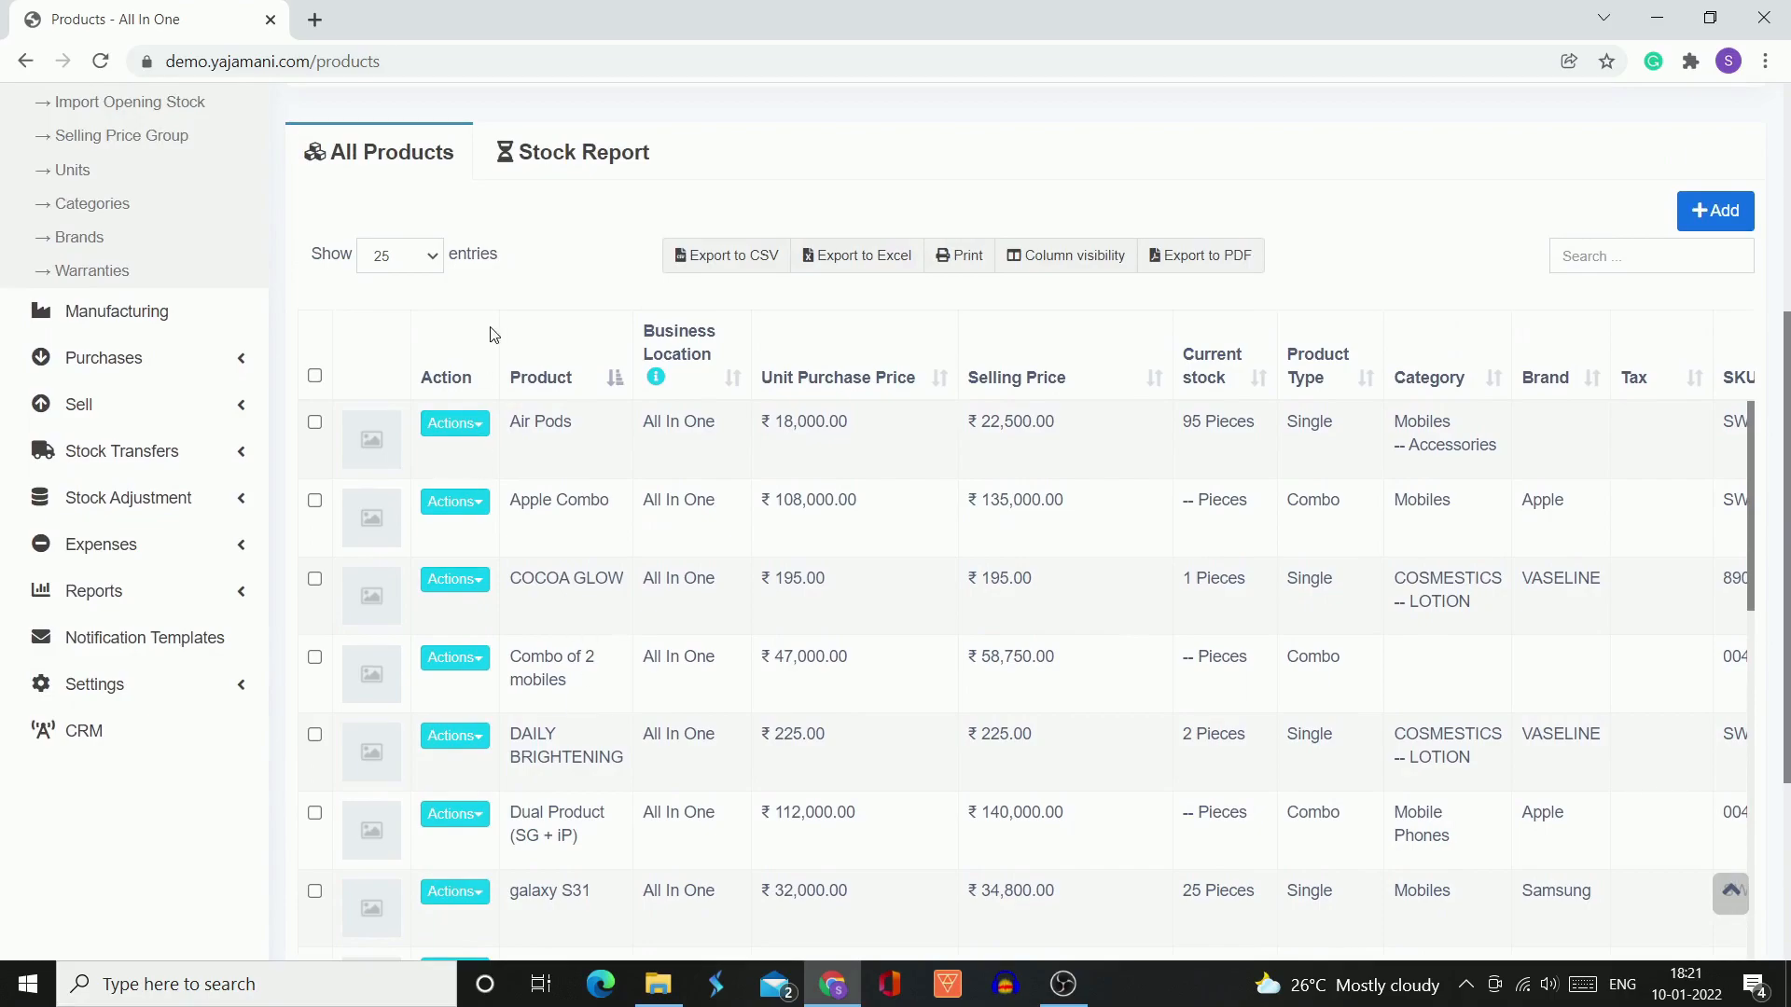
scroll(607, 272, up, 5)
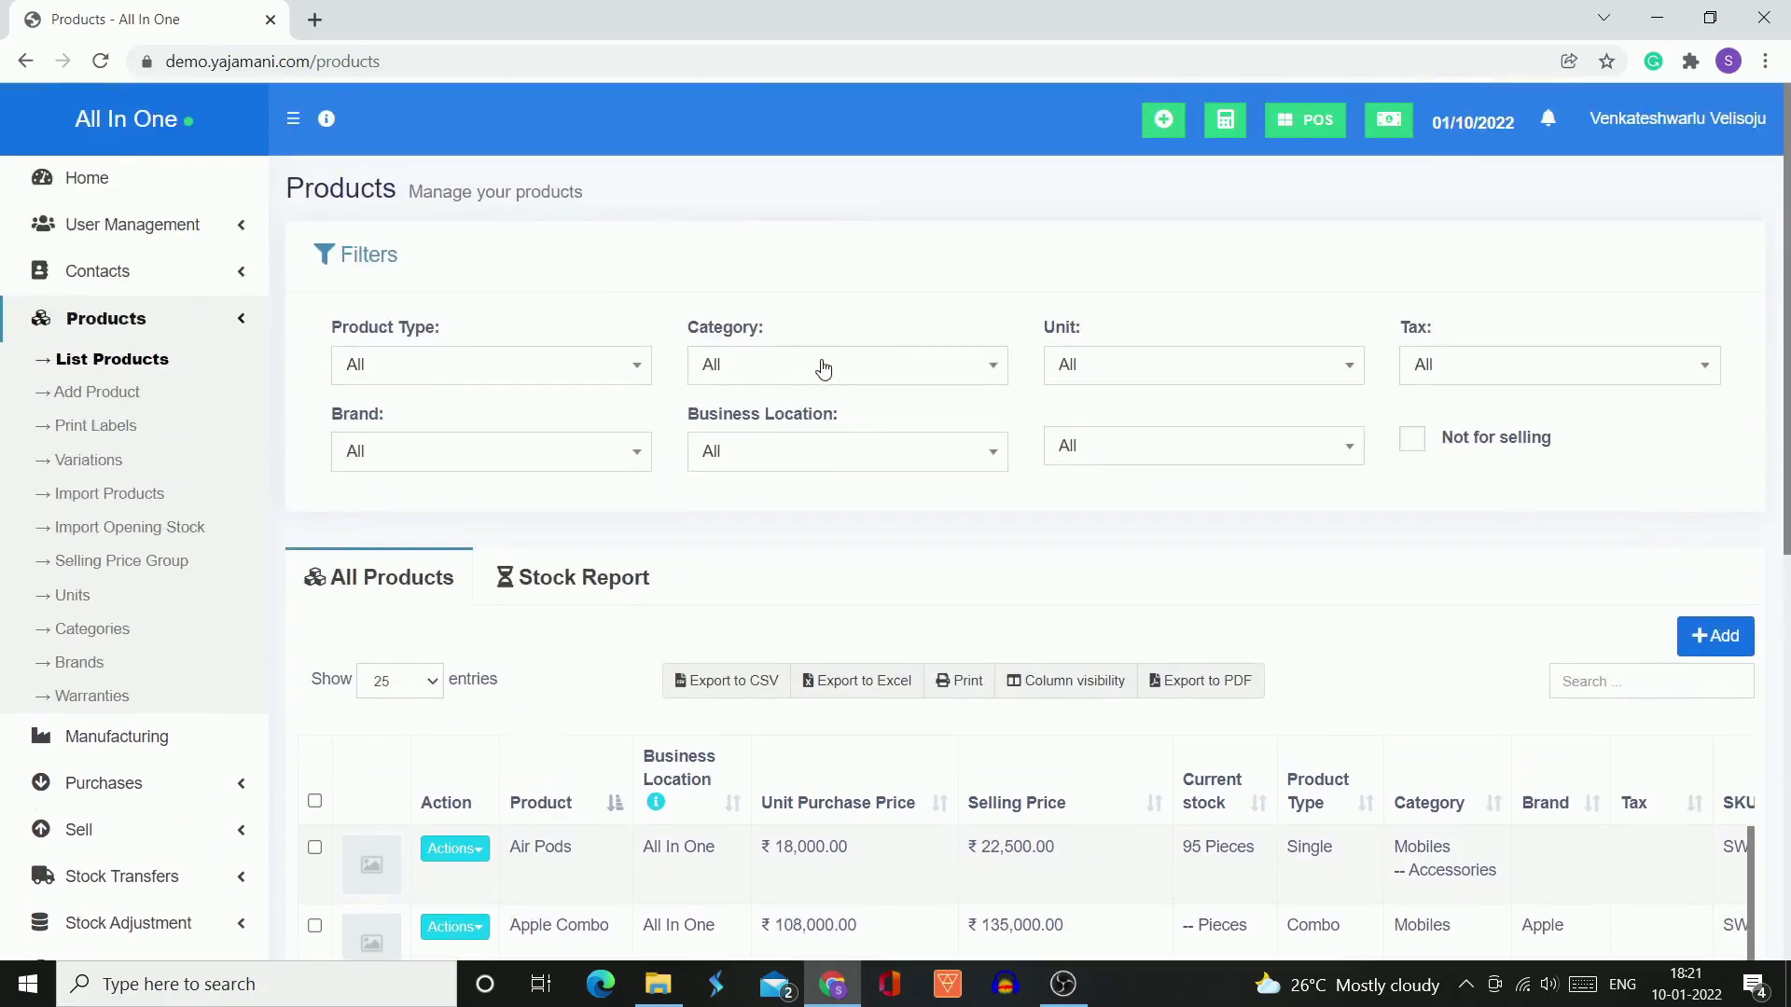
Filter the product list by the Mobiles category and review the current stock of the listed products
click(823, 367)
scroll(784, 578, down, 1)
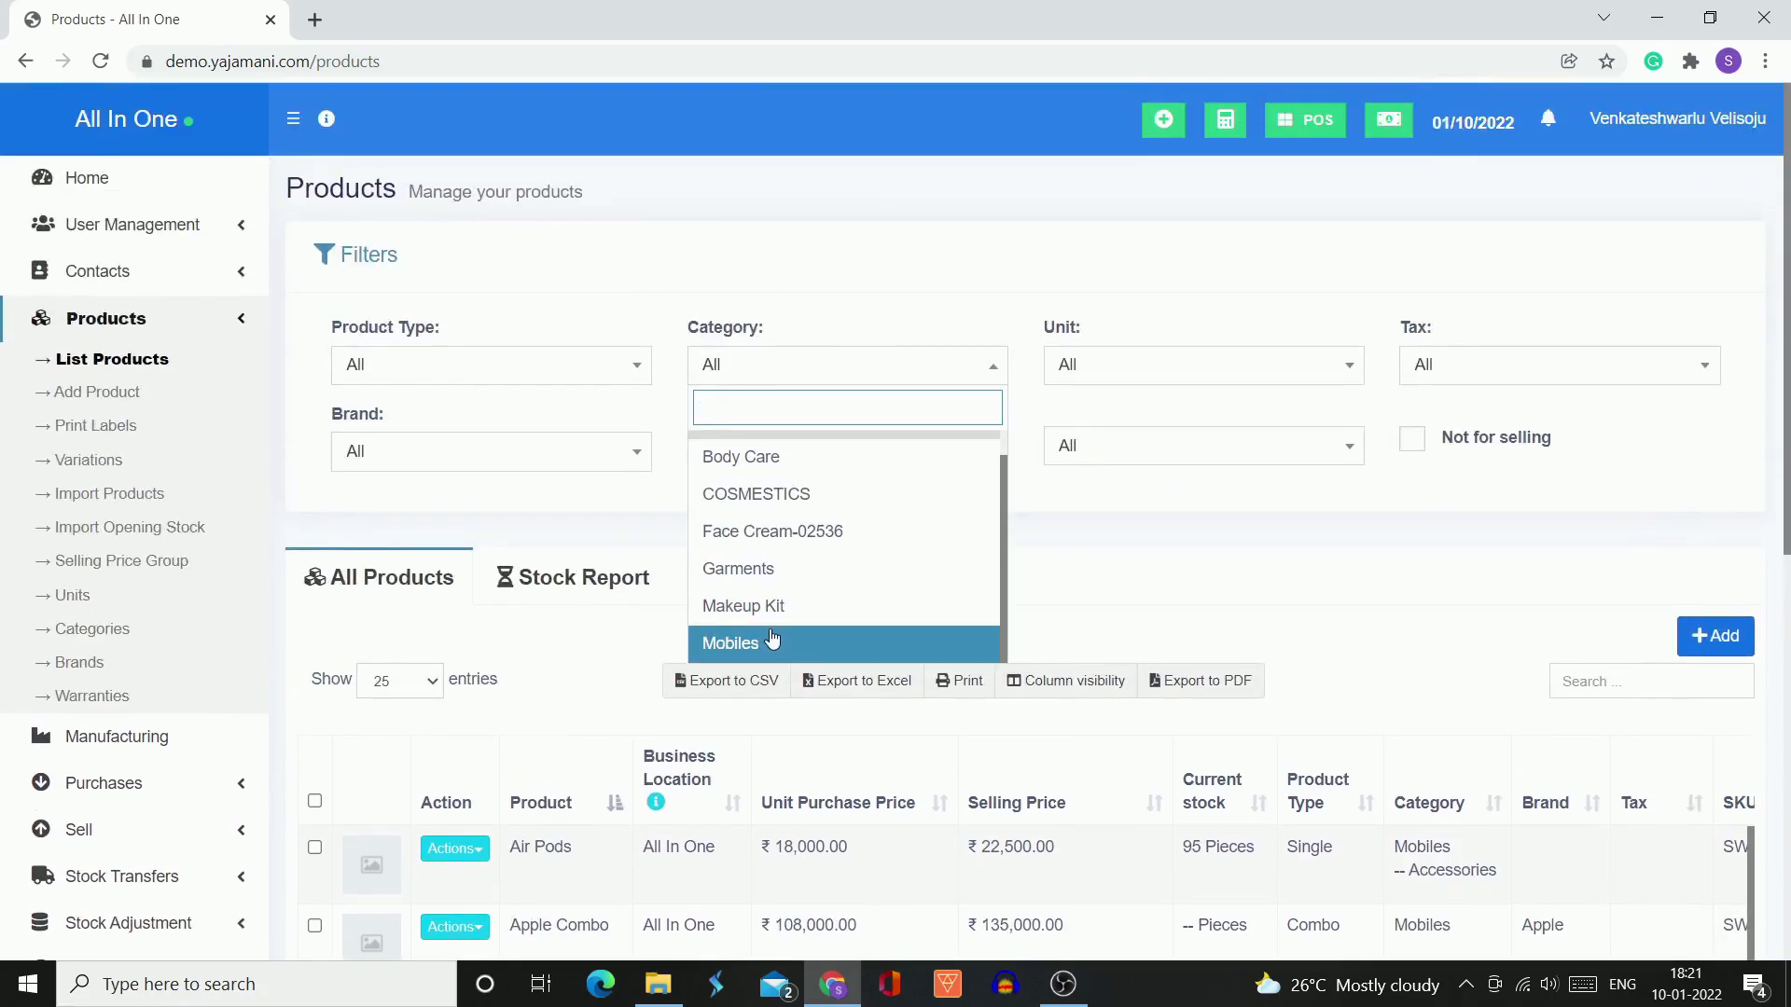
click(771, 642)
scroll(771, 638, down, 4)
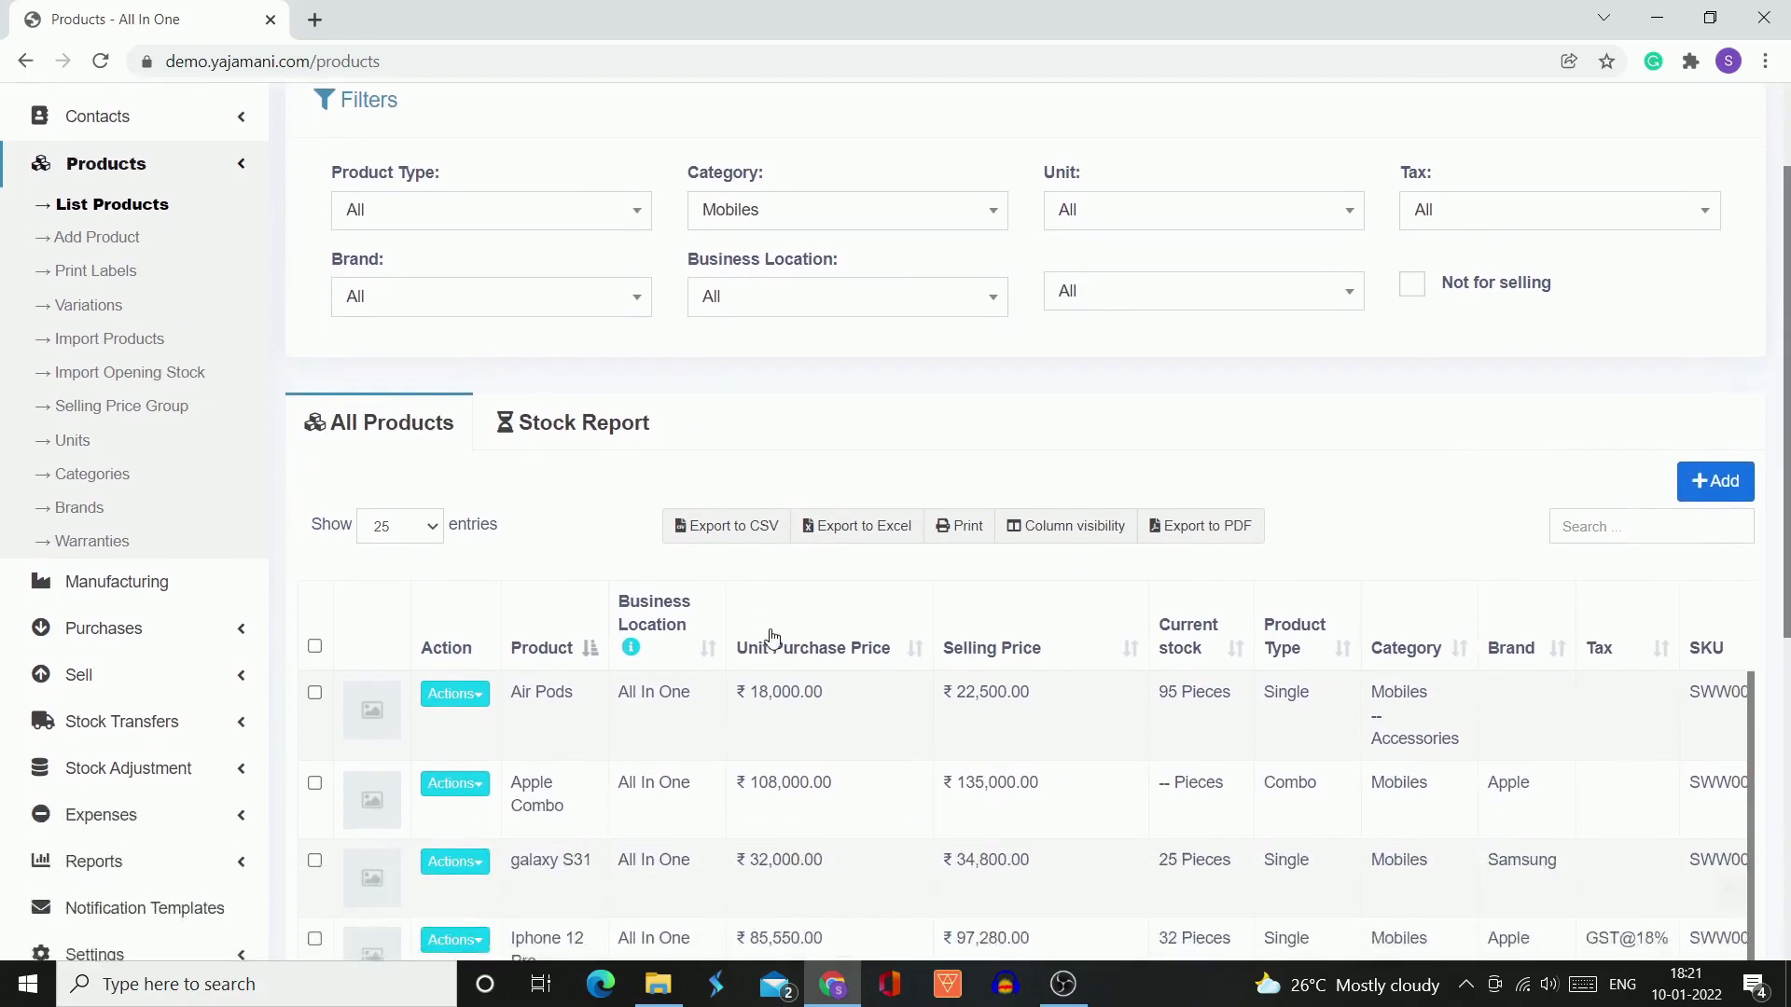
scroll(772, 638, down, 5)
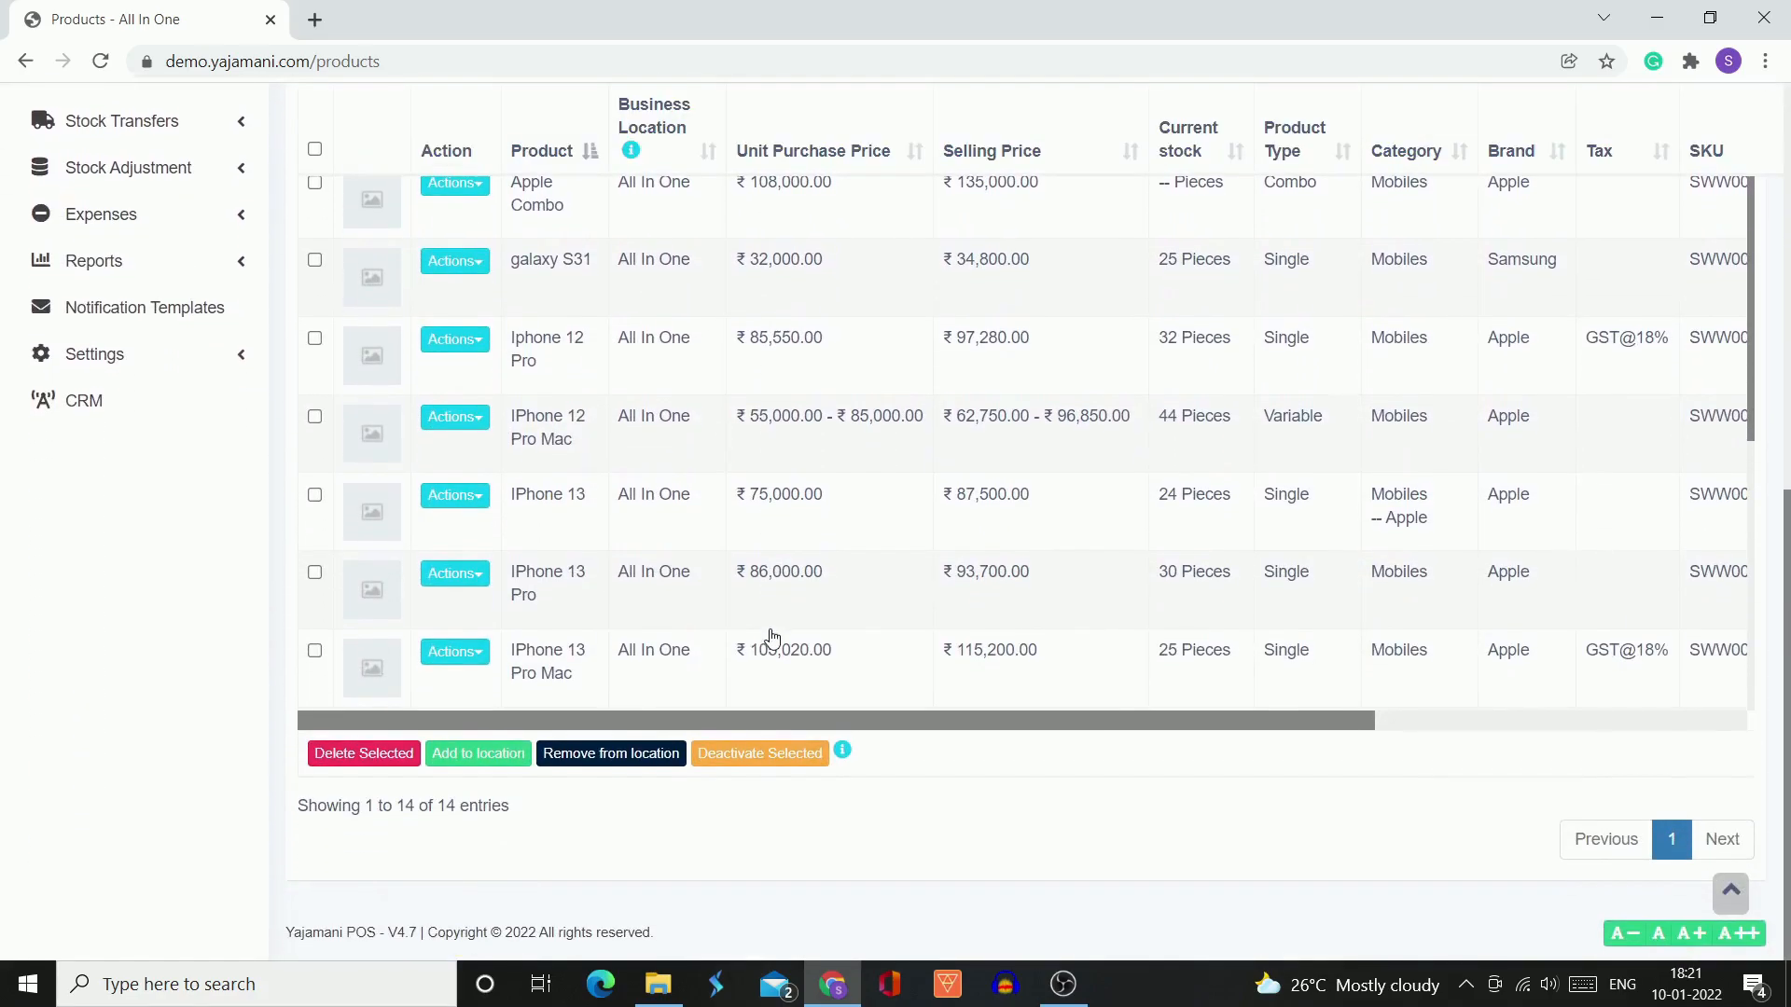
scroll(710, 539, down, 5)
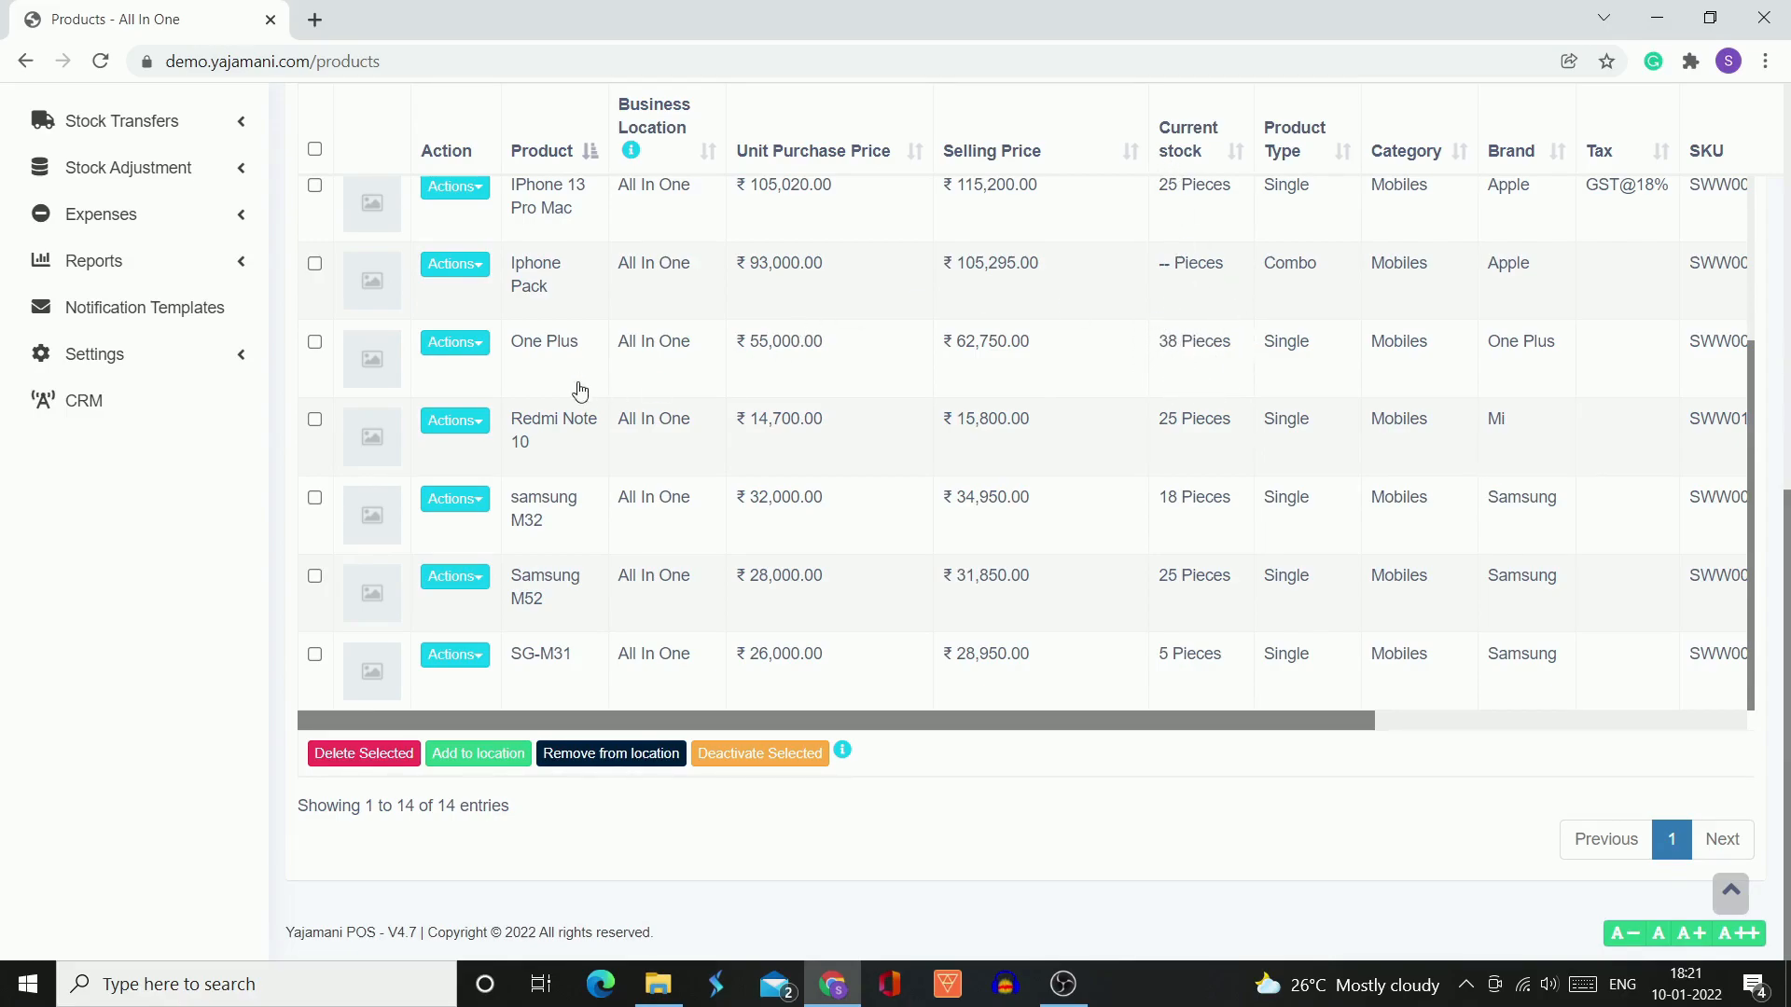
Open the list of stock adjustments and start adding a new stock adjustment
scroll(376, 394, up, 5)
scroll(195, 524, up, 7)
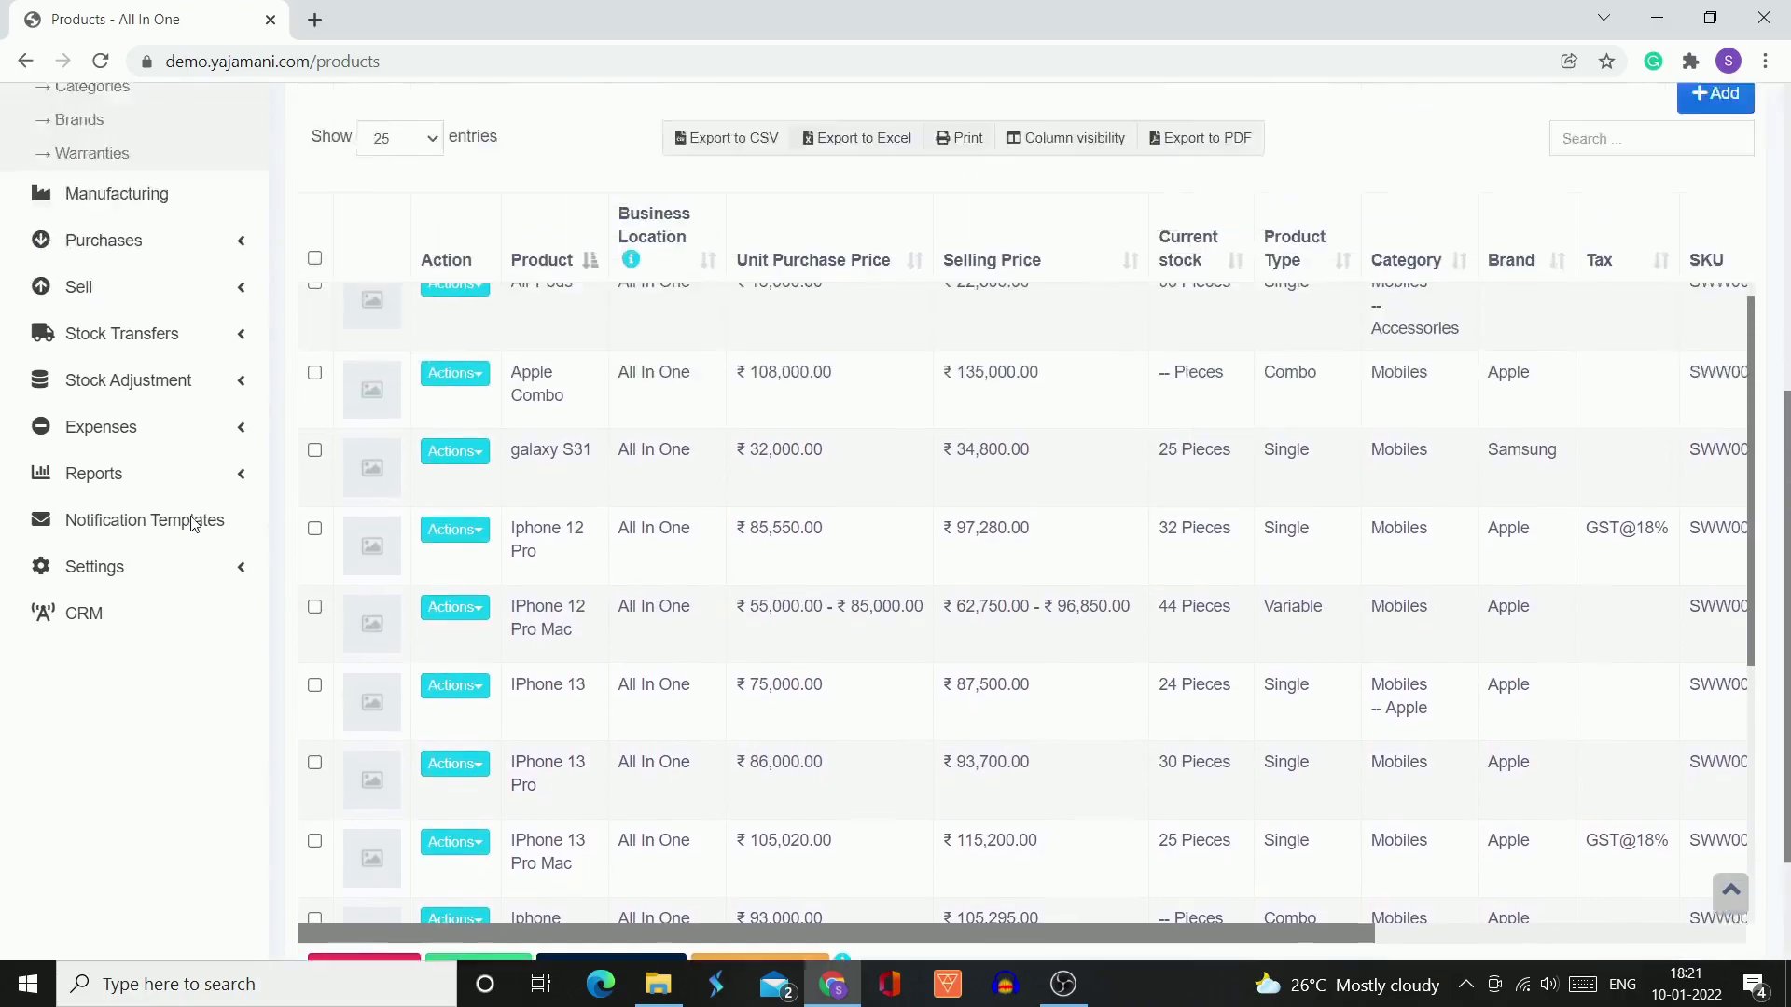
scroll(246, 765, down, 2)
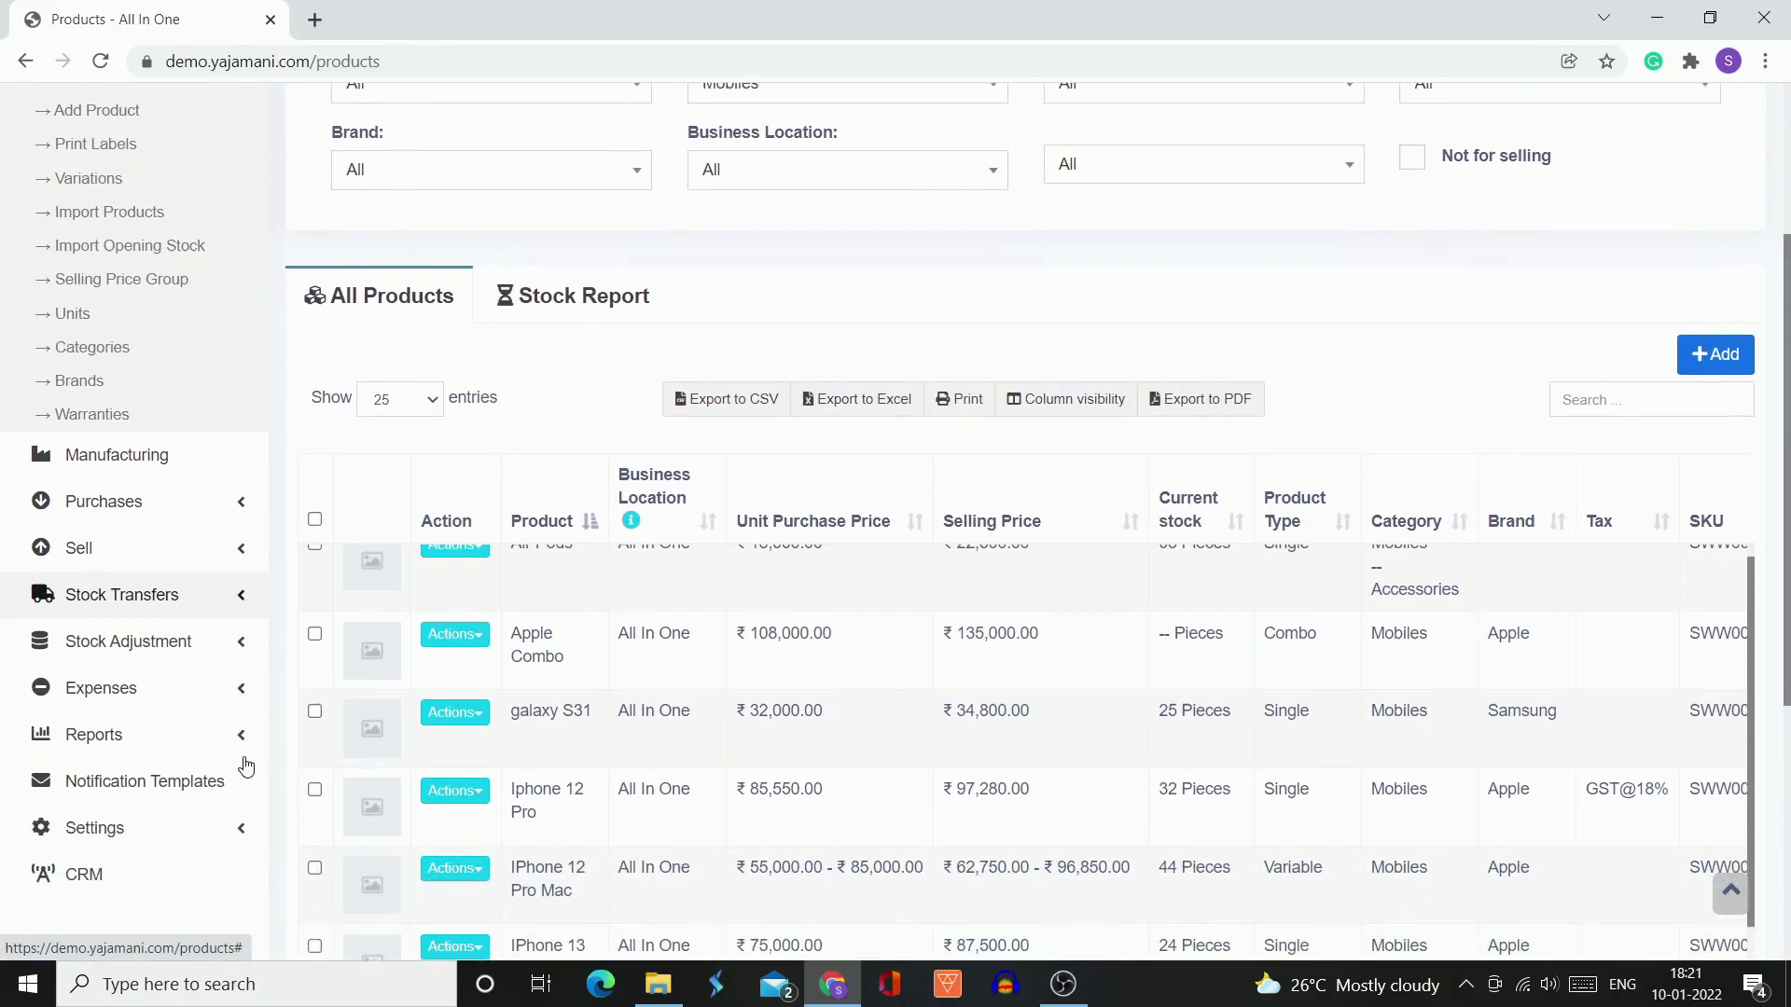
click(239, 644)
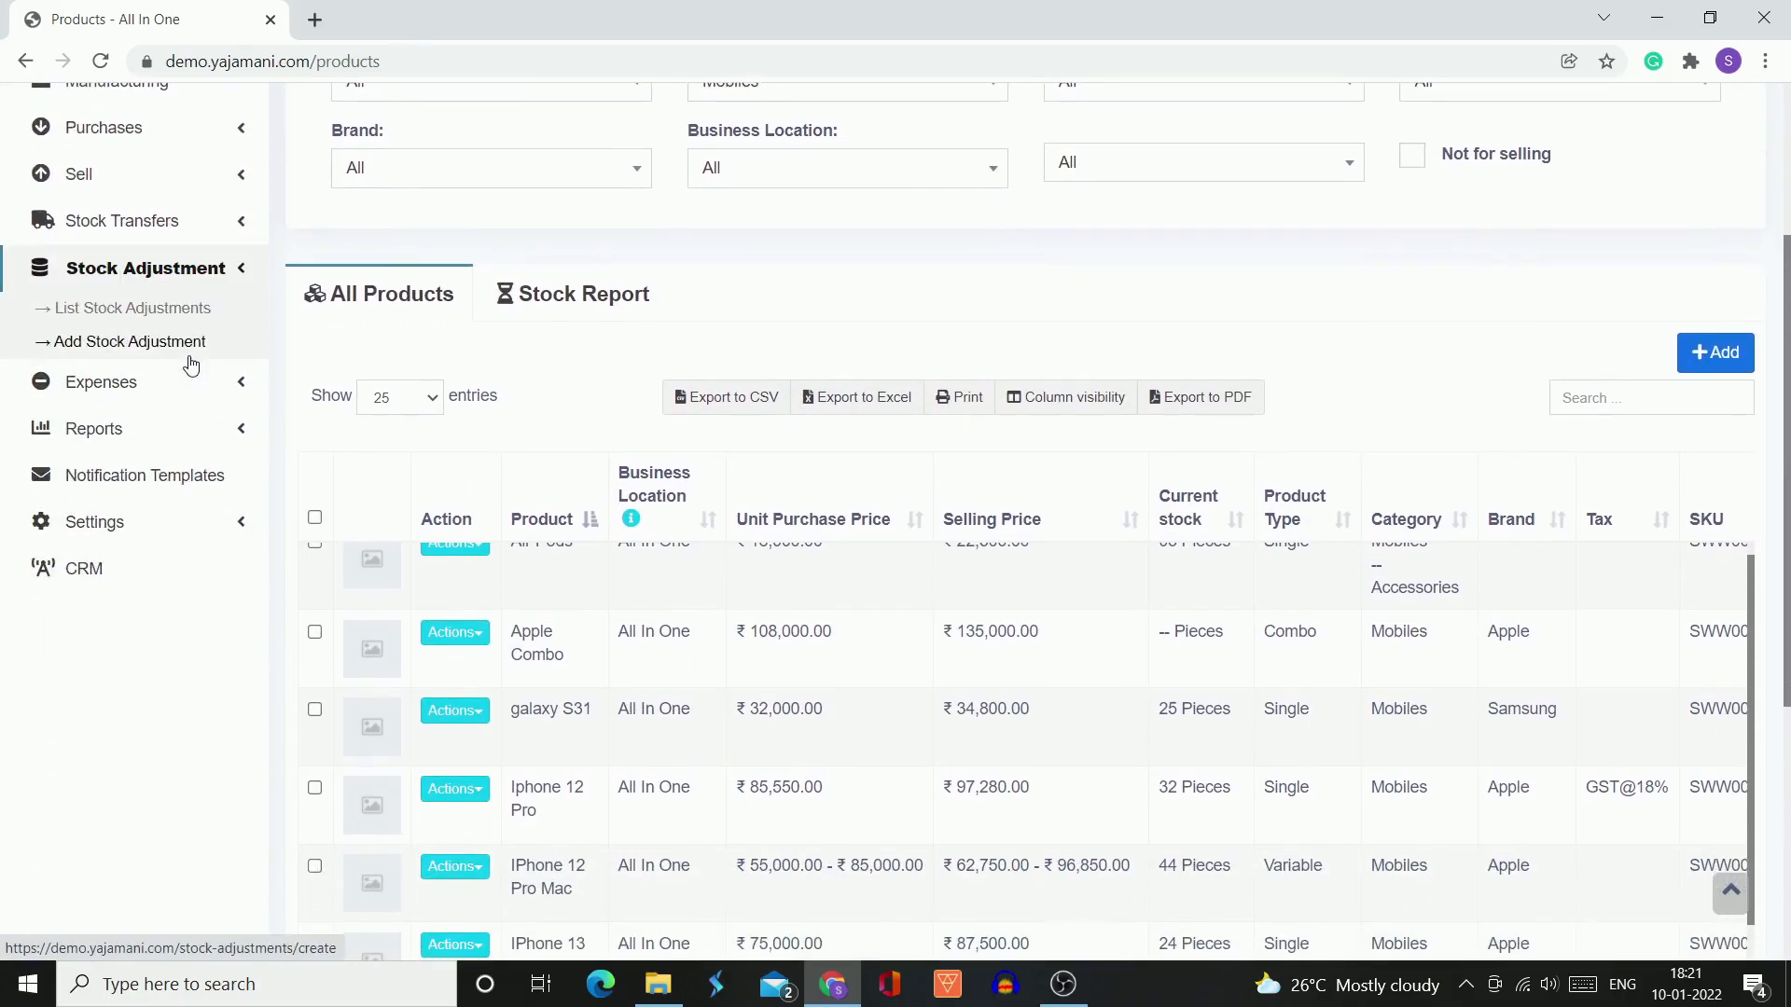
click(161, 310)
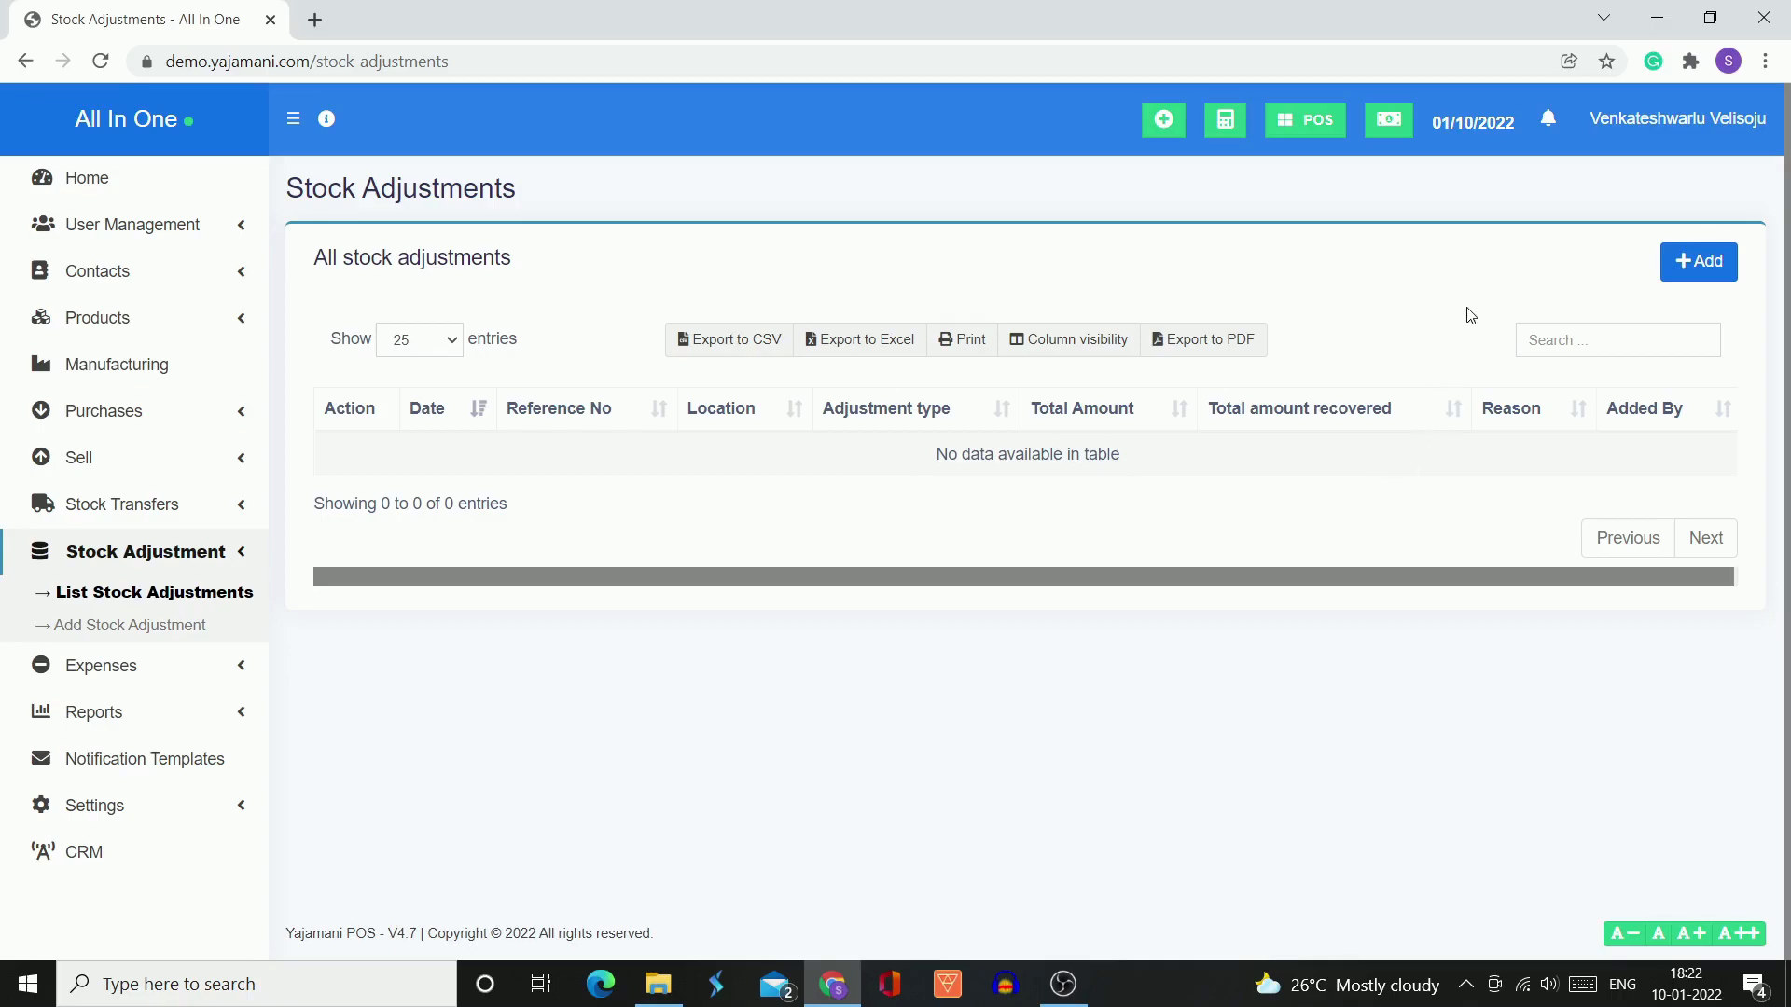
click(1679, 271)
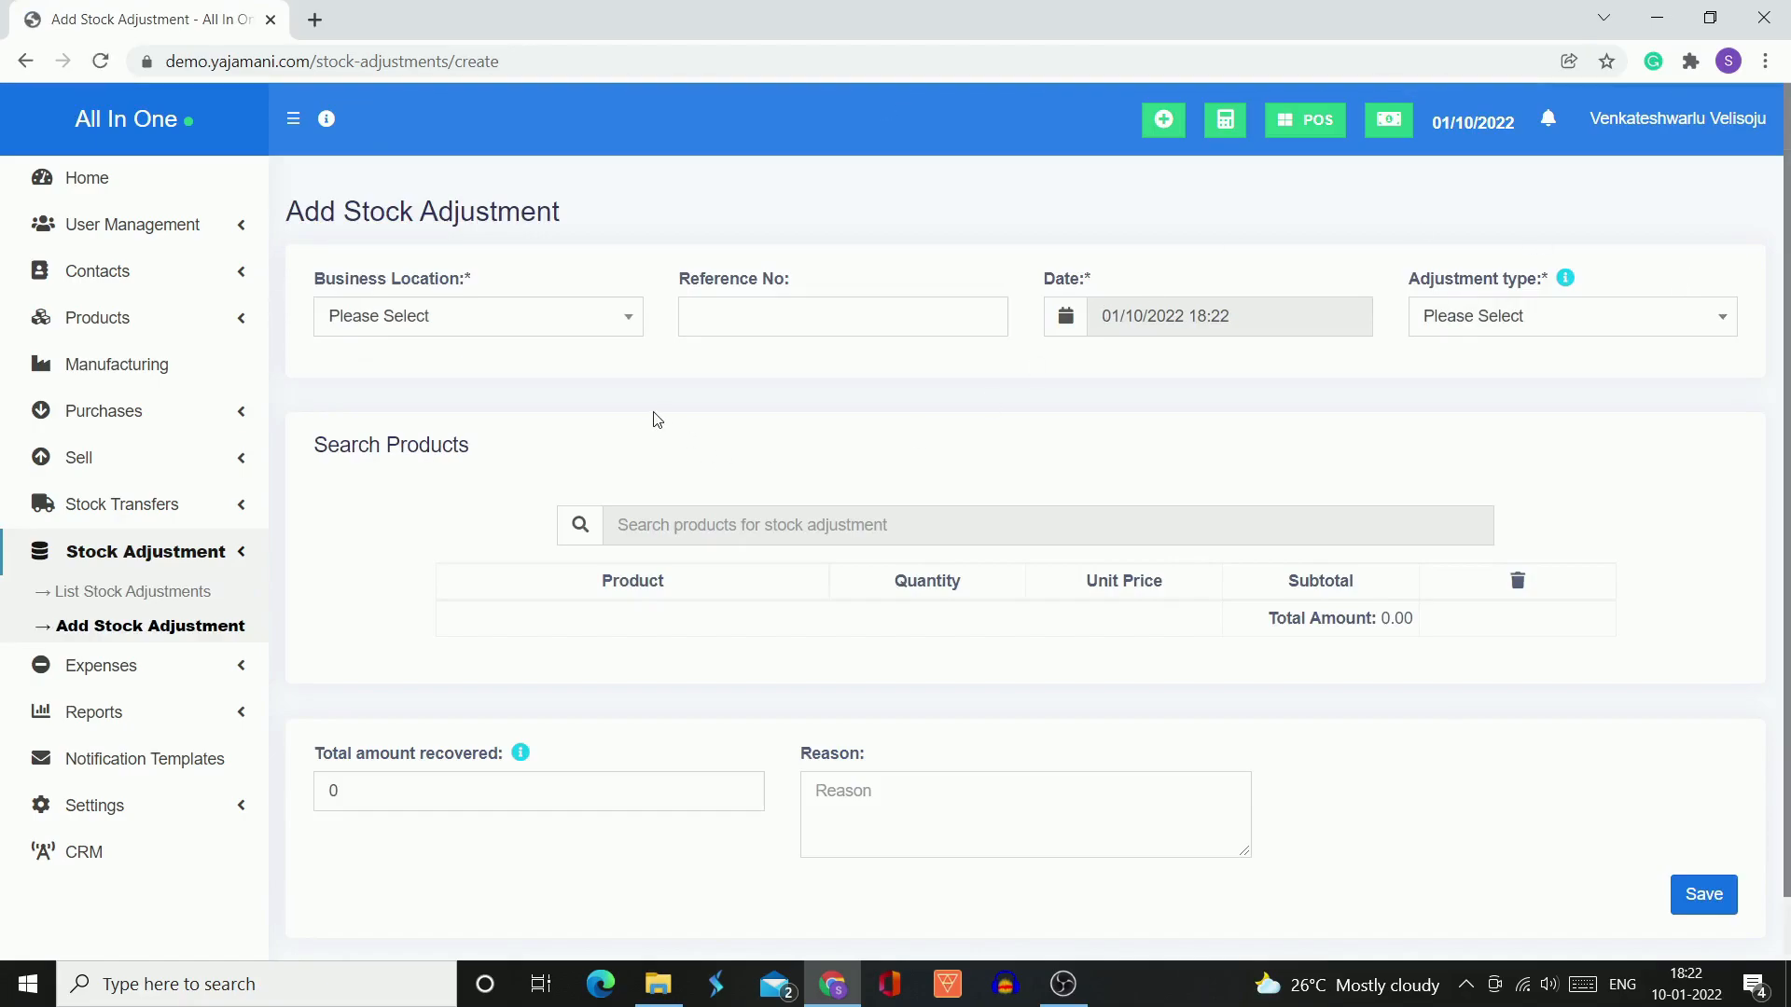
Set the stock adjustment's business location to All In One (BL0001), leaving the reference number blank
click(618, 333)
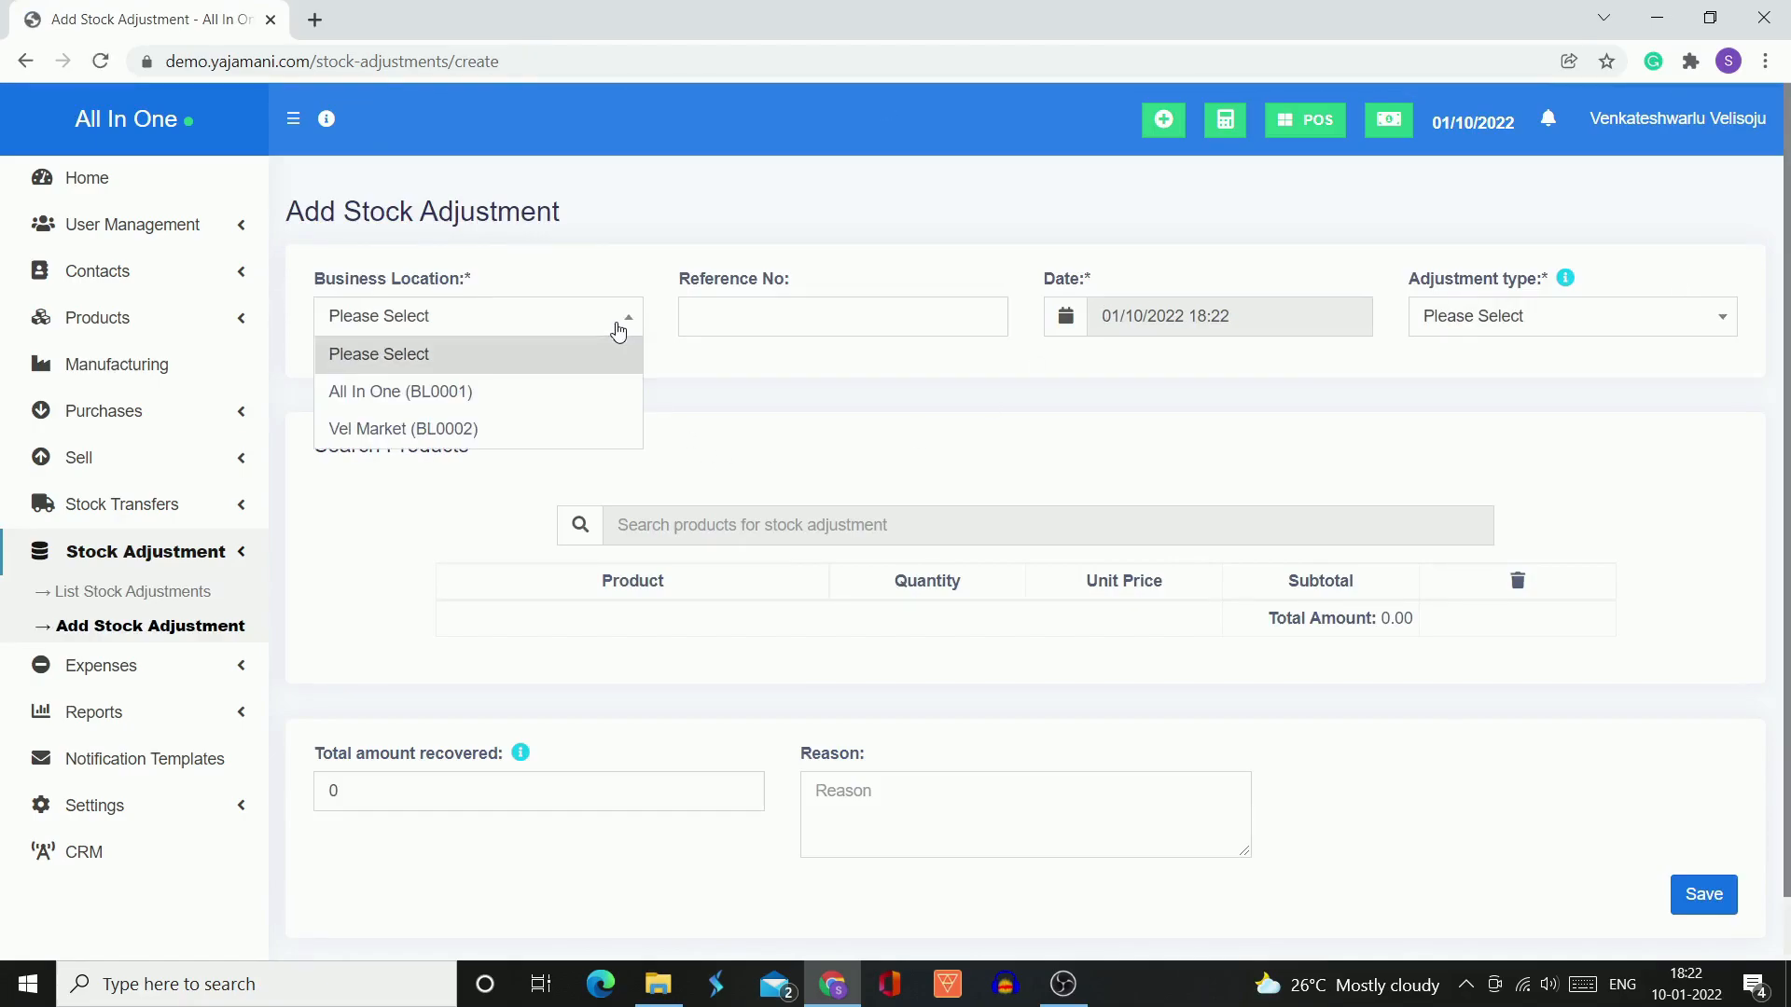
click(587, 395)
click(790, 316)
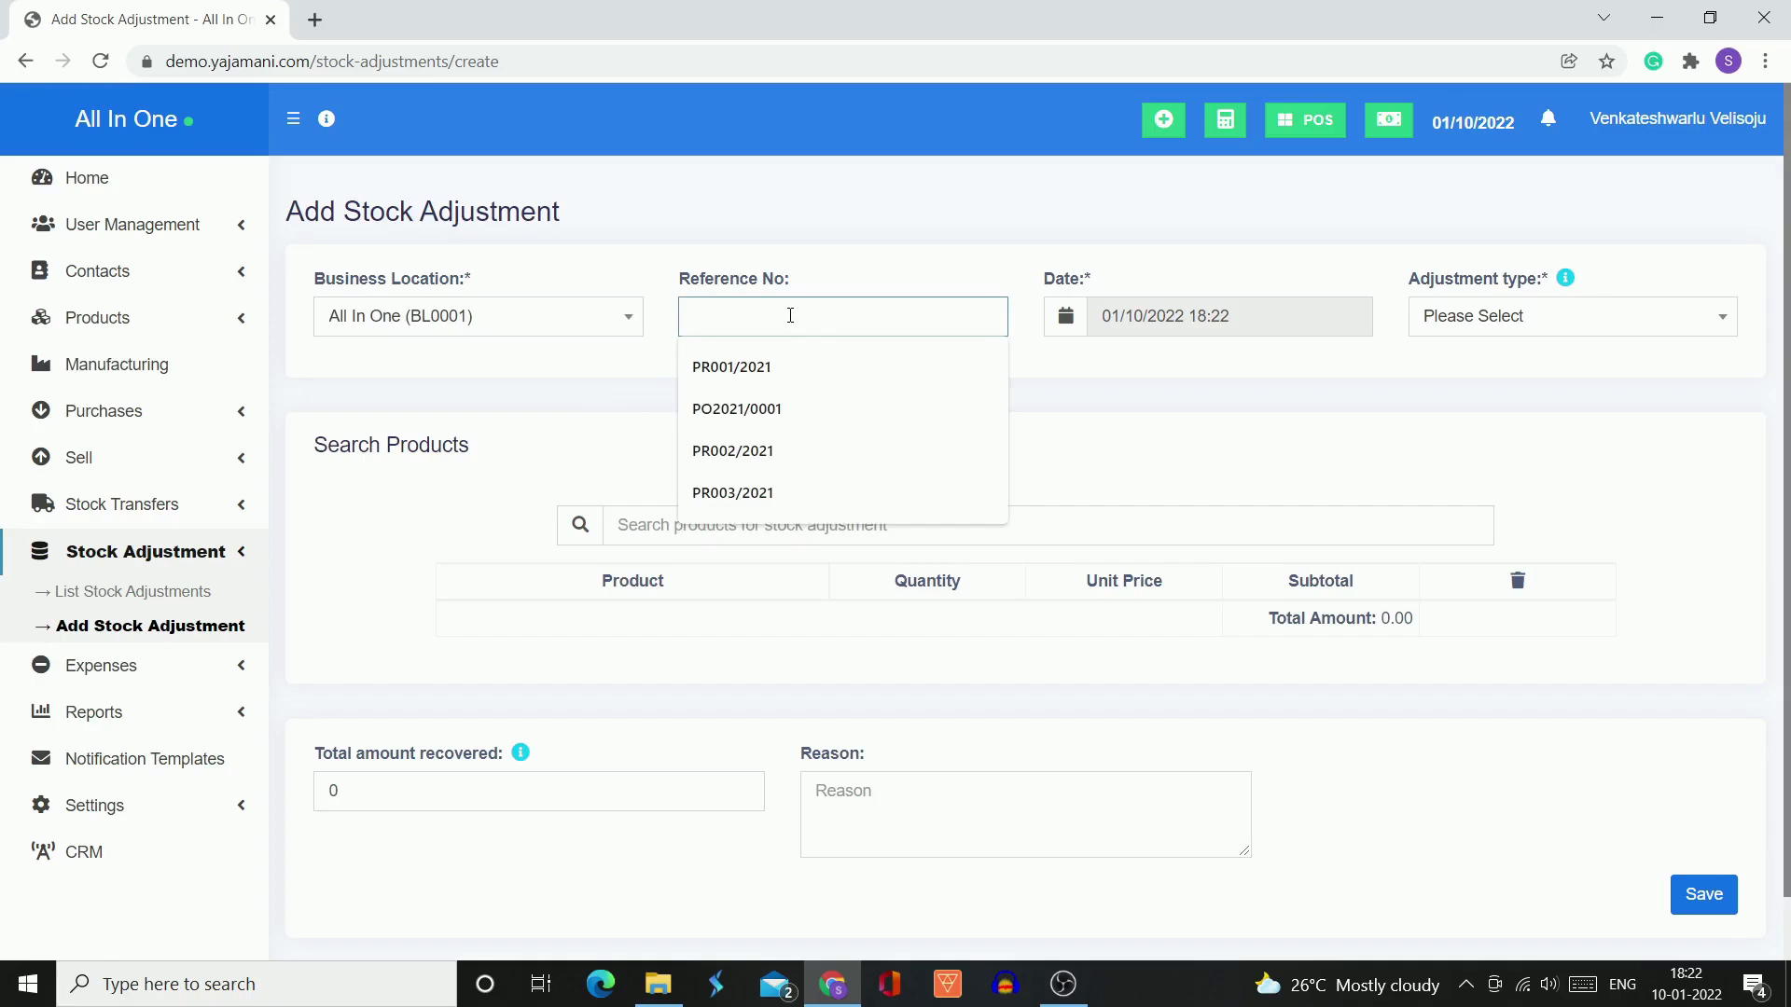
click(1049, 388)
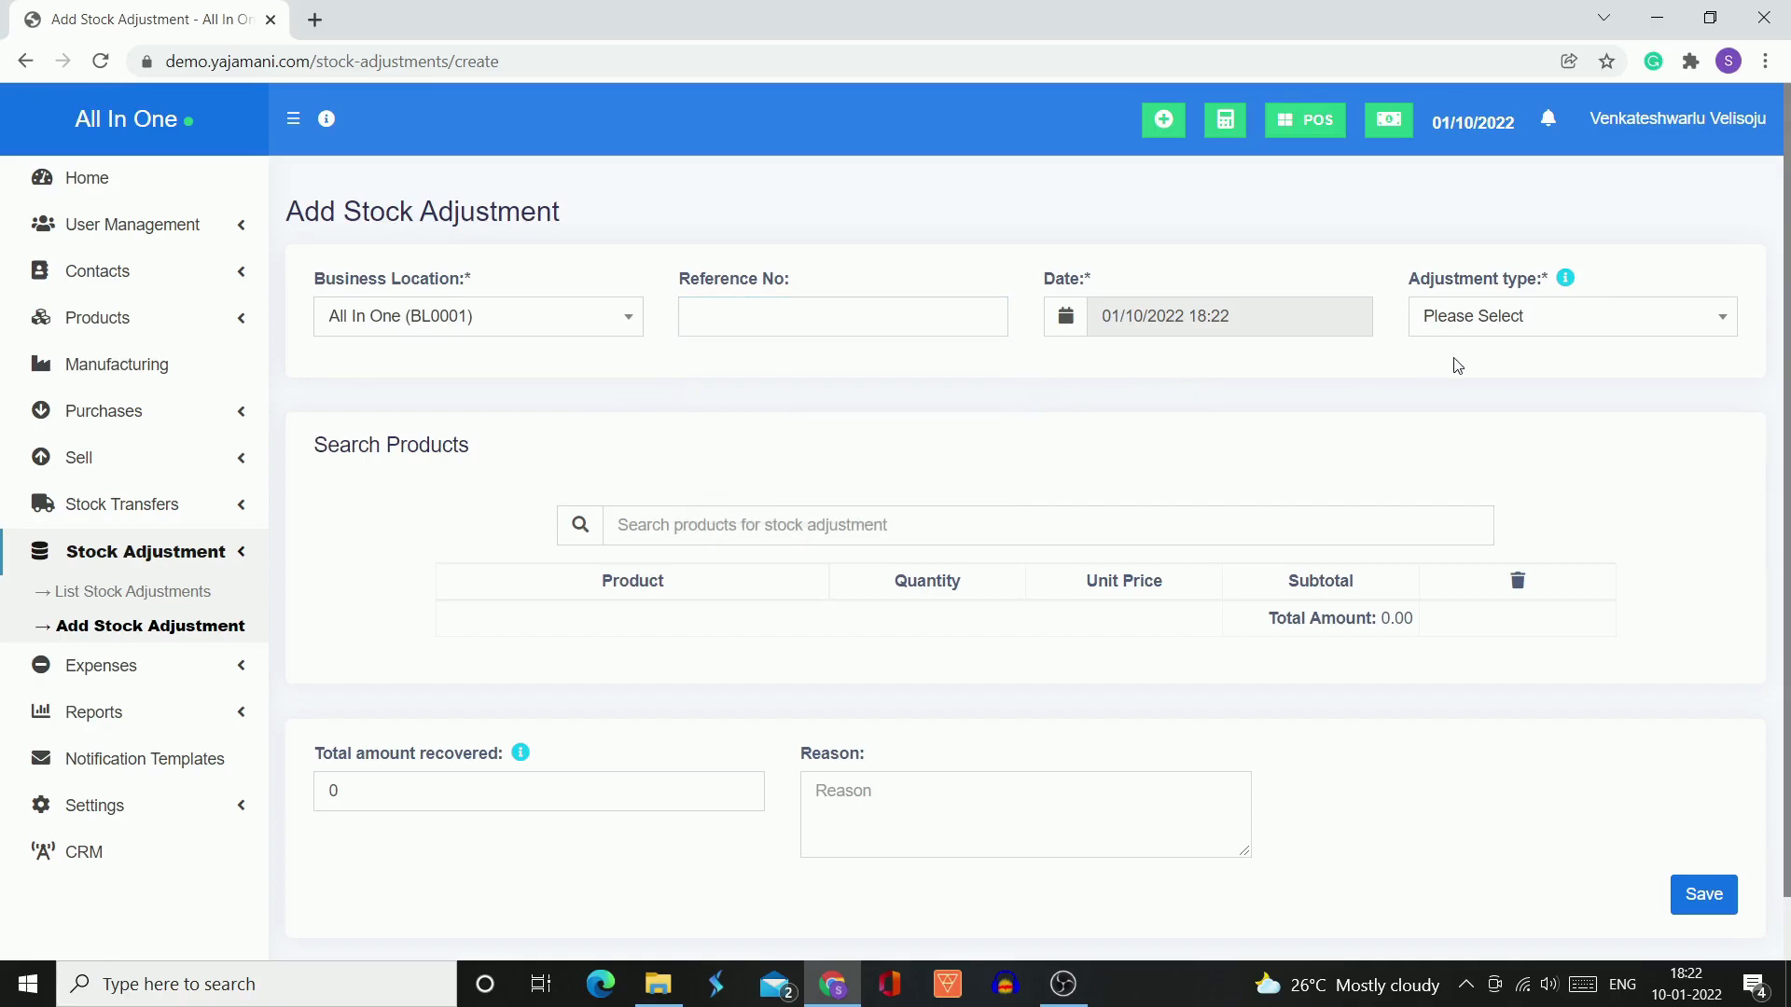
Check the adjustment type options and their help note, and set the adjustment type to Normal
click(1486, 338)
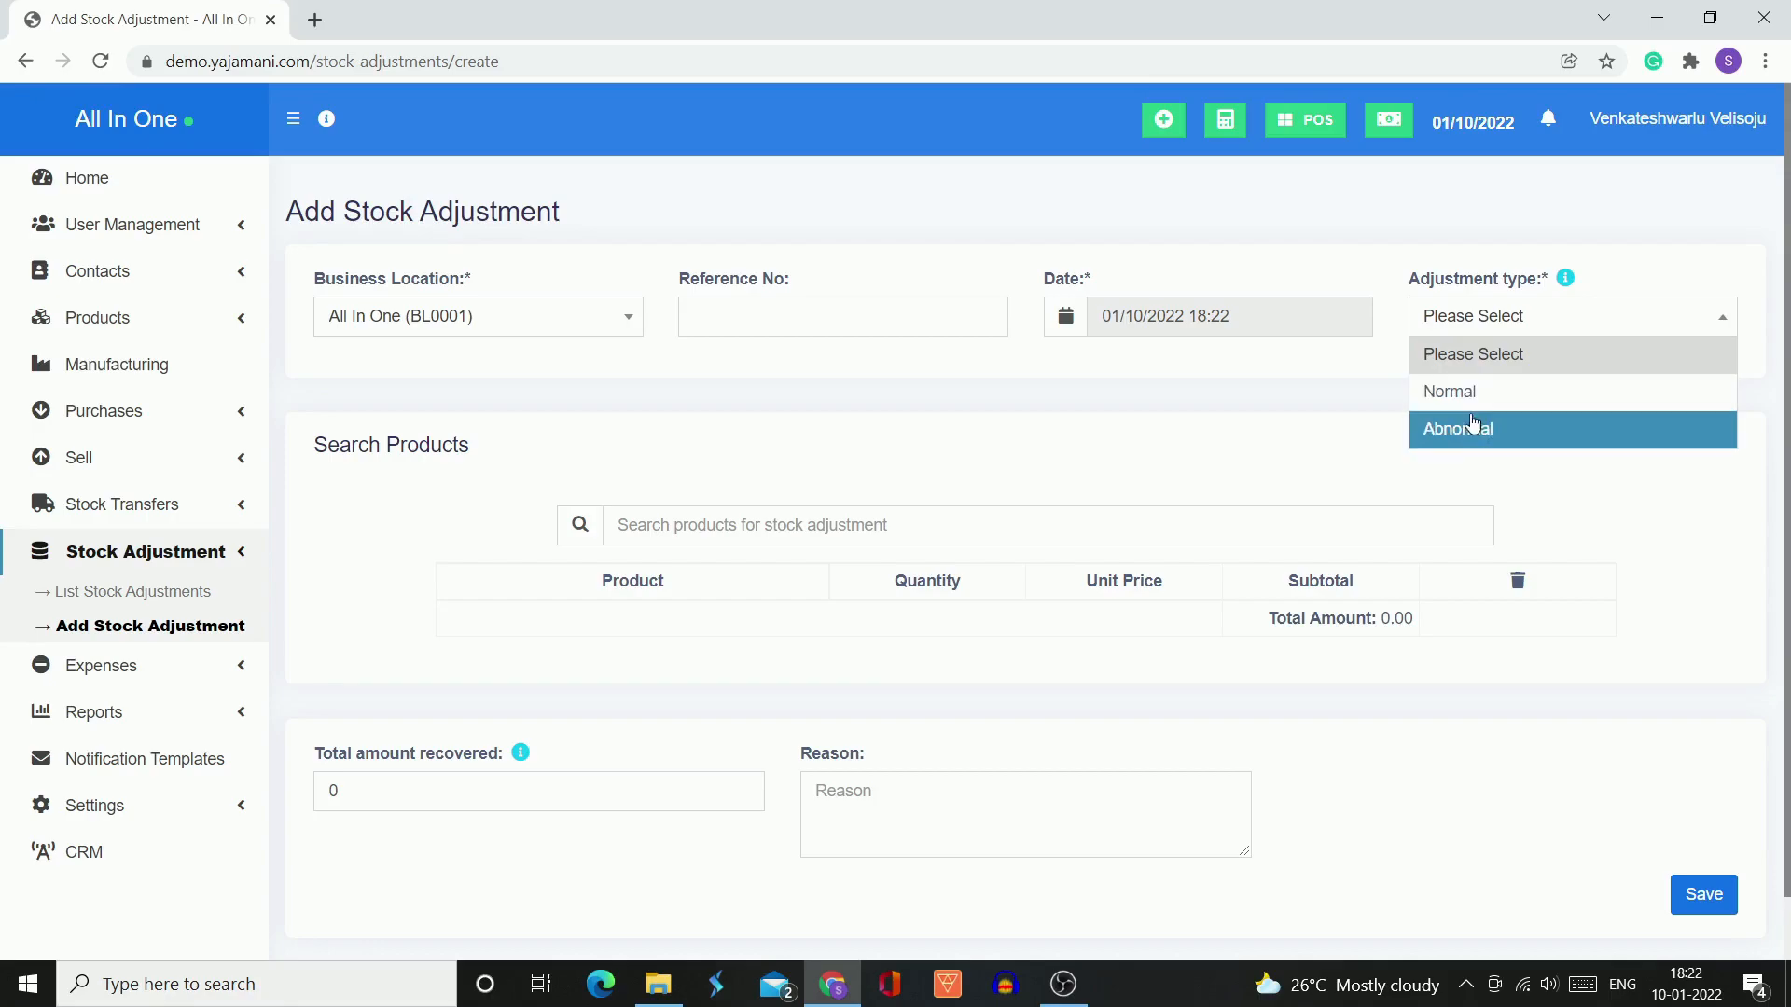
click(1552, 493)
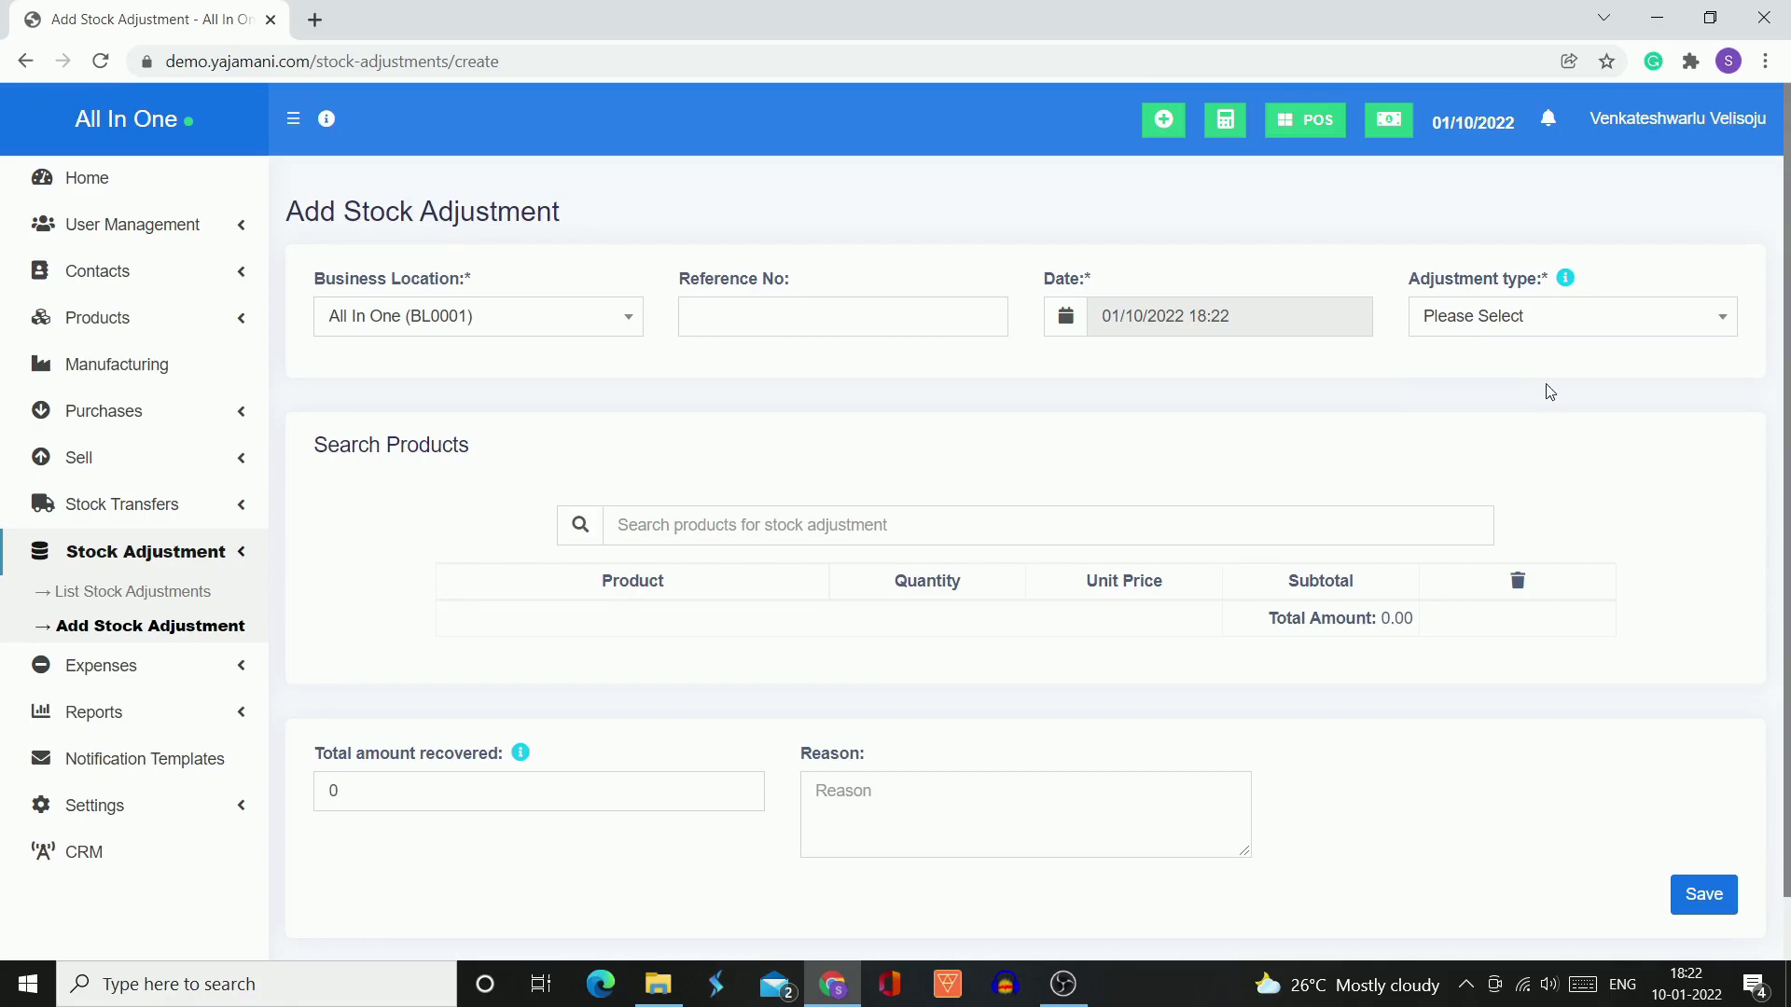
click(1565, 327)
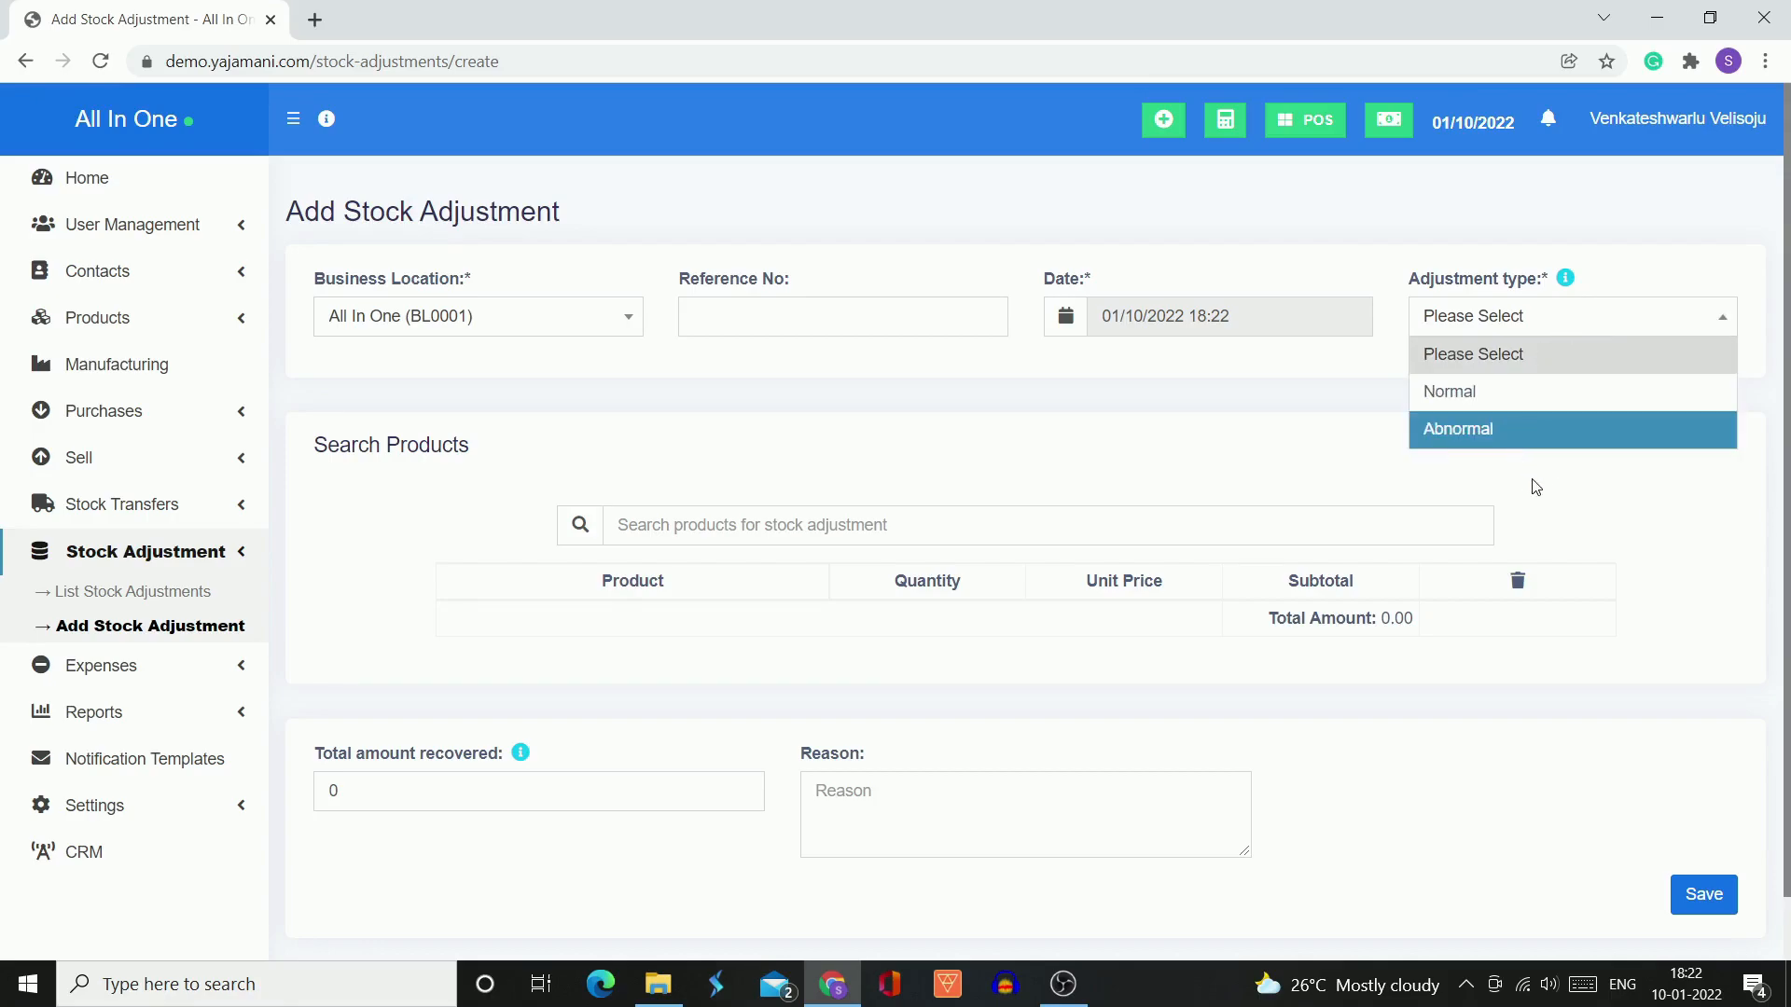
click(1576, 267)
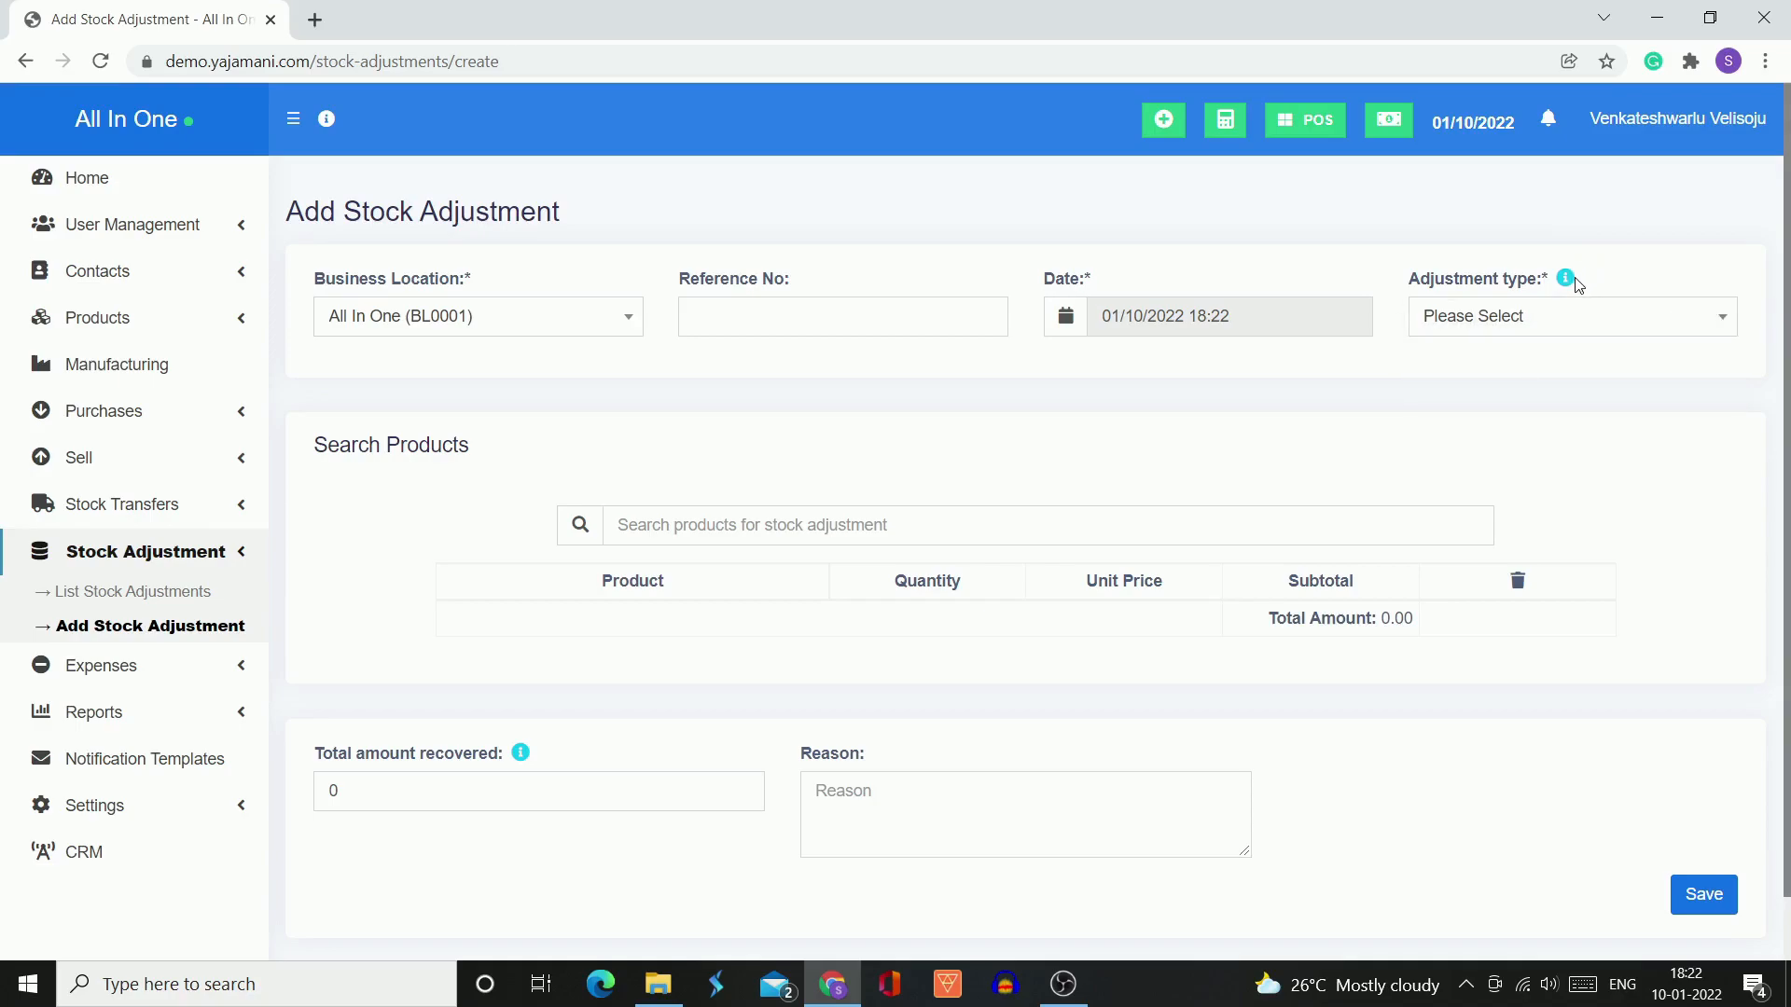
mouse_move(1567, 280)
click(1460, 336)
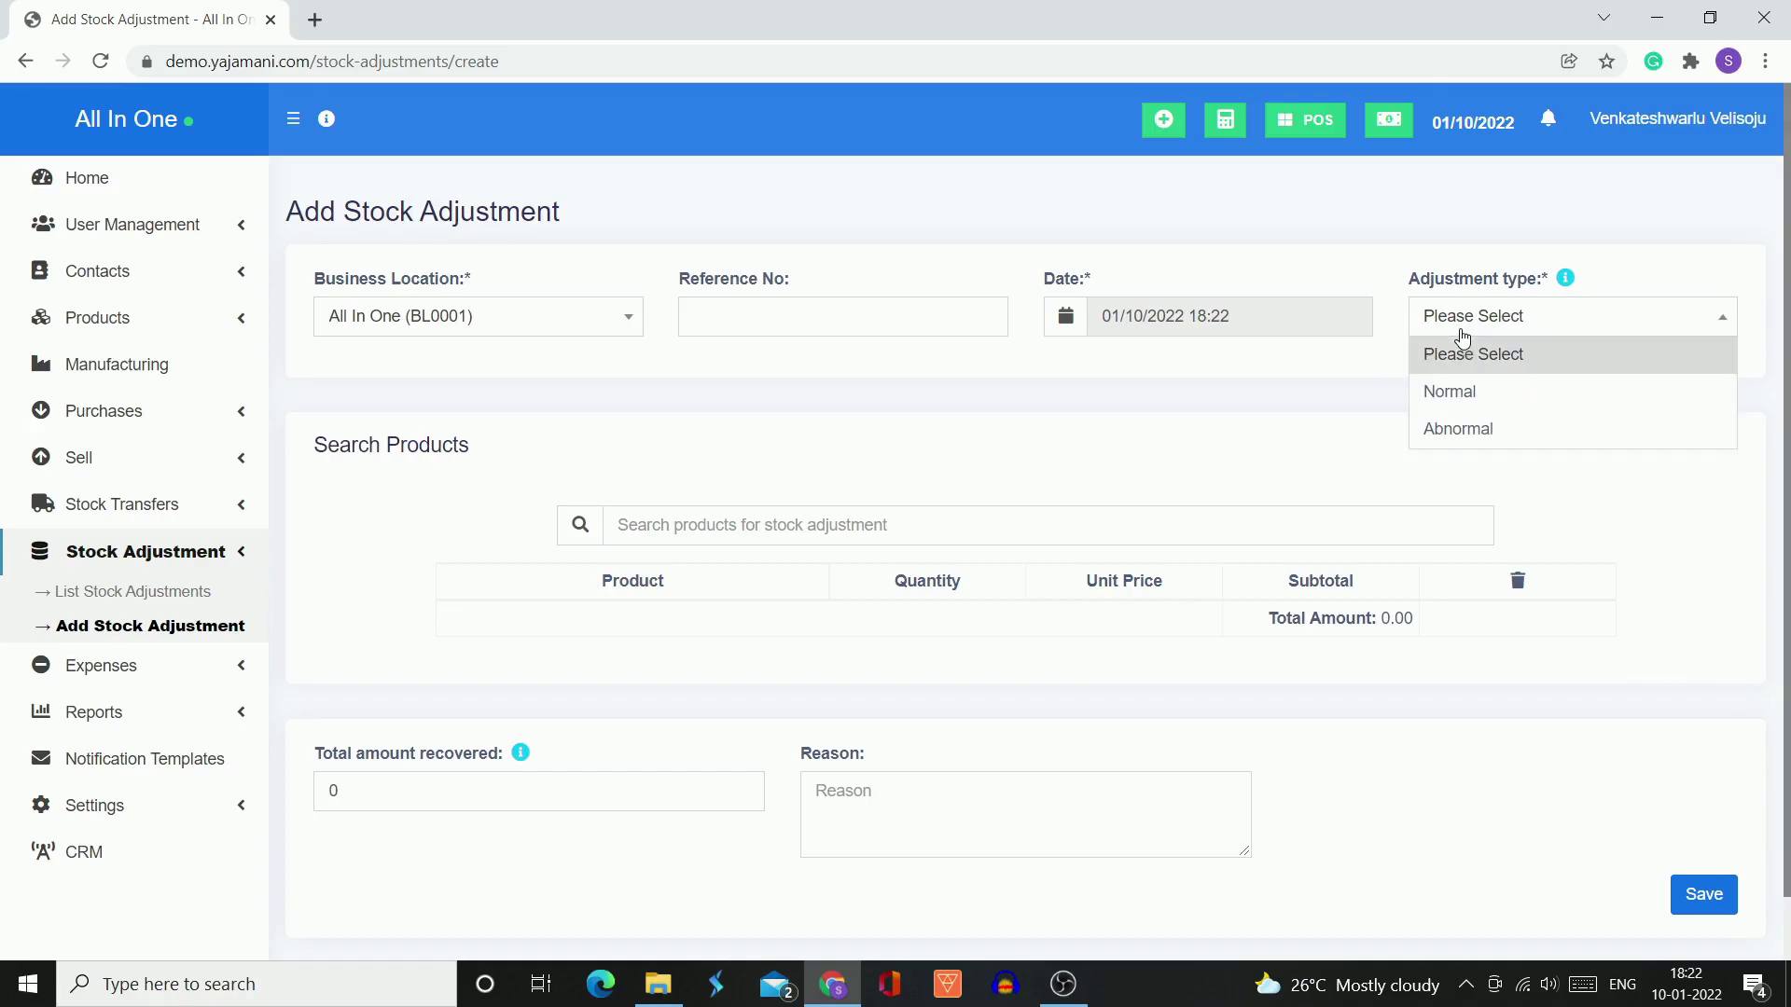
click(1463, 390)
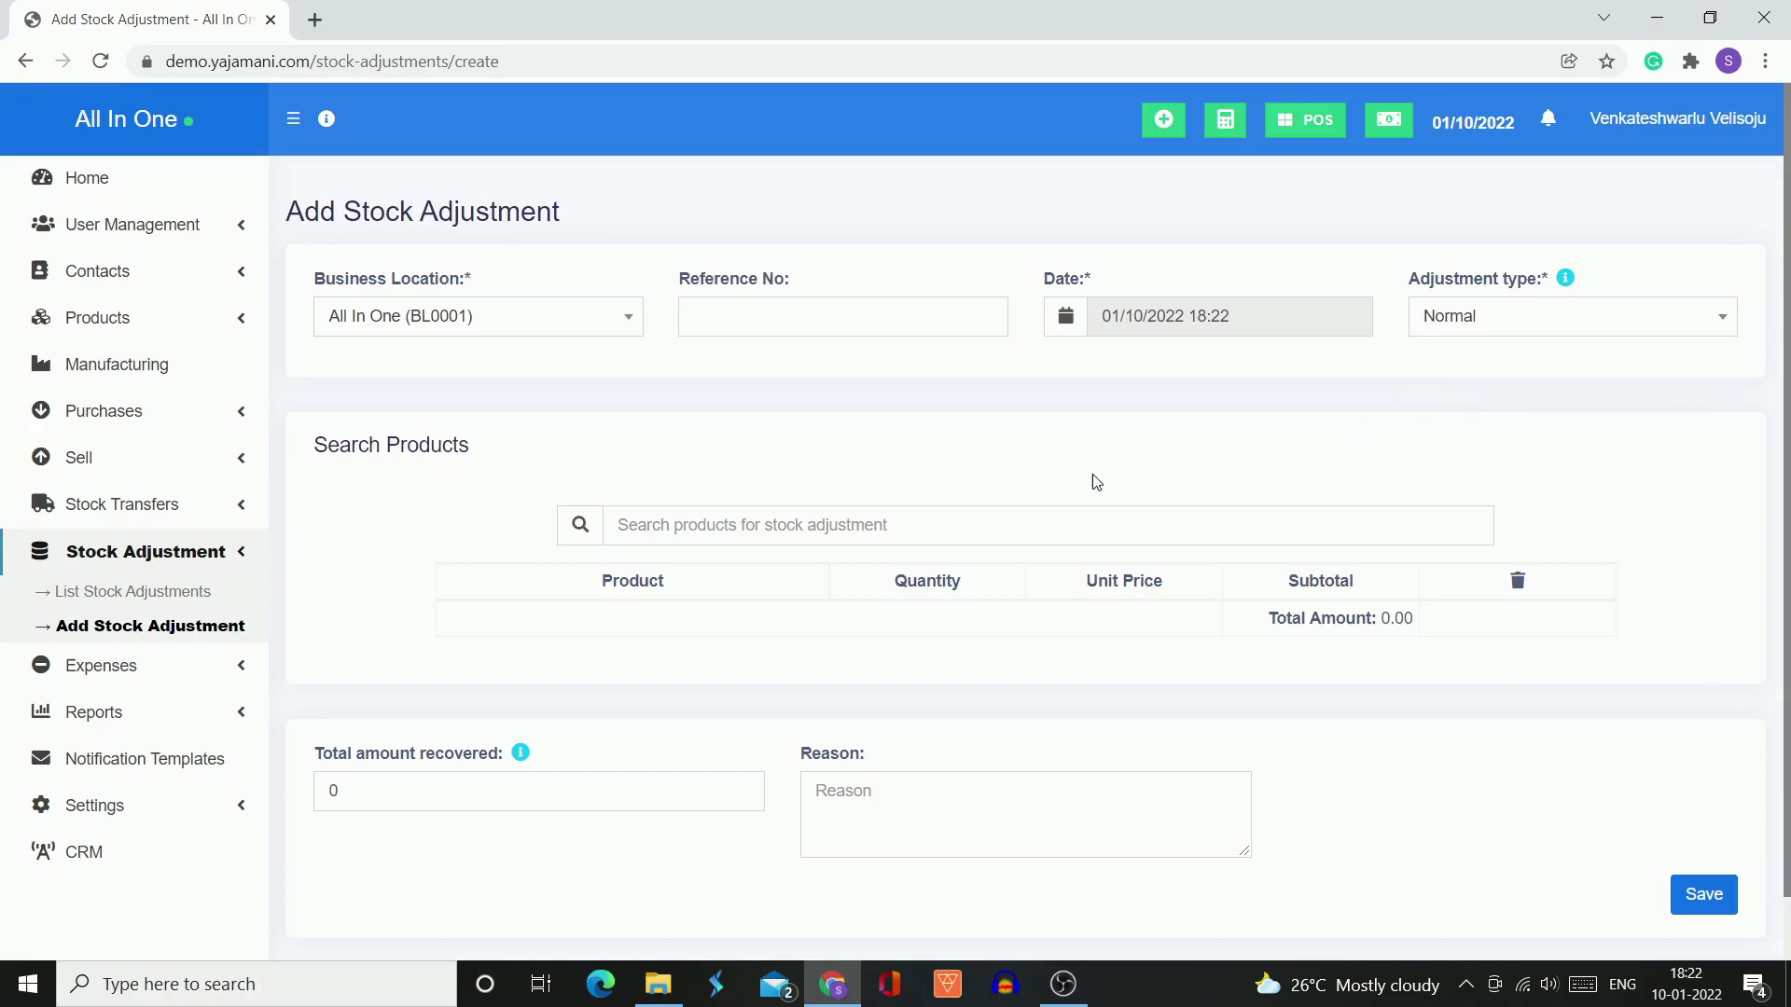
Add the product One Plus (SWW0095) to the stock adjustment with a quantity of 2
scroll(1096, 481, down, 1)
click(911, 454)
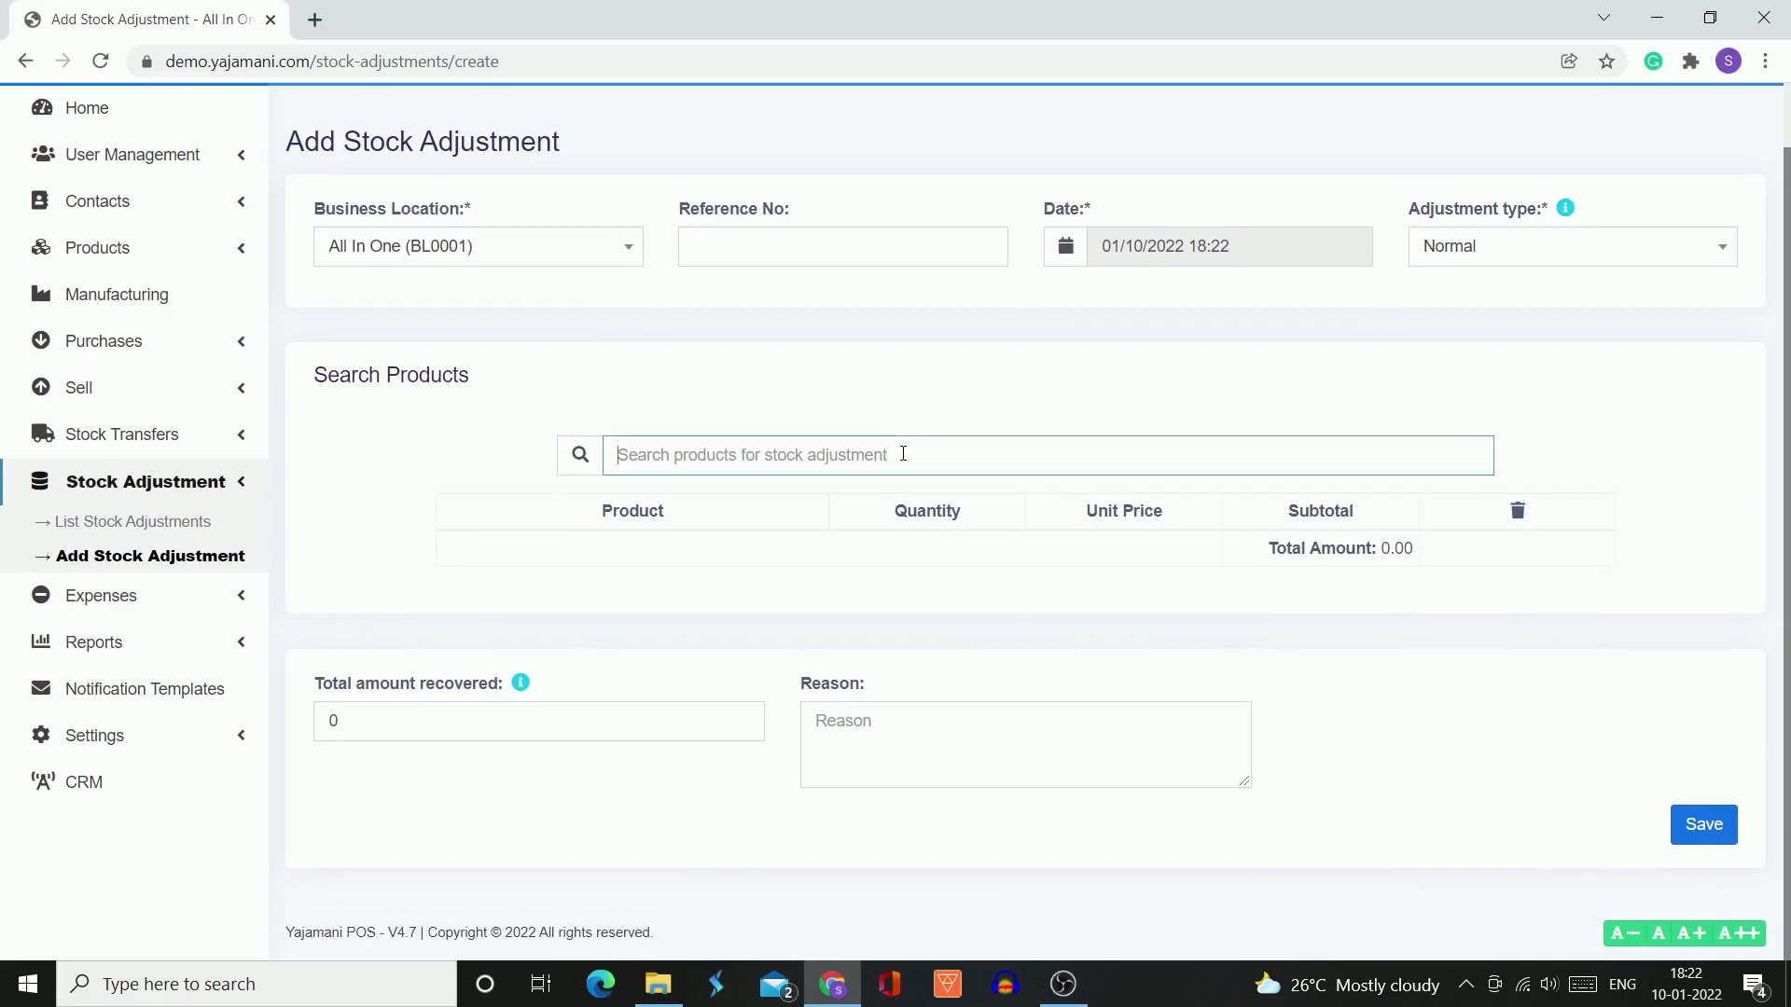
text(one)
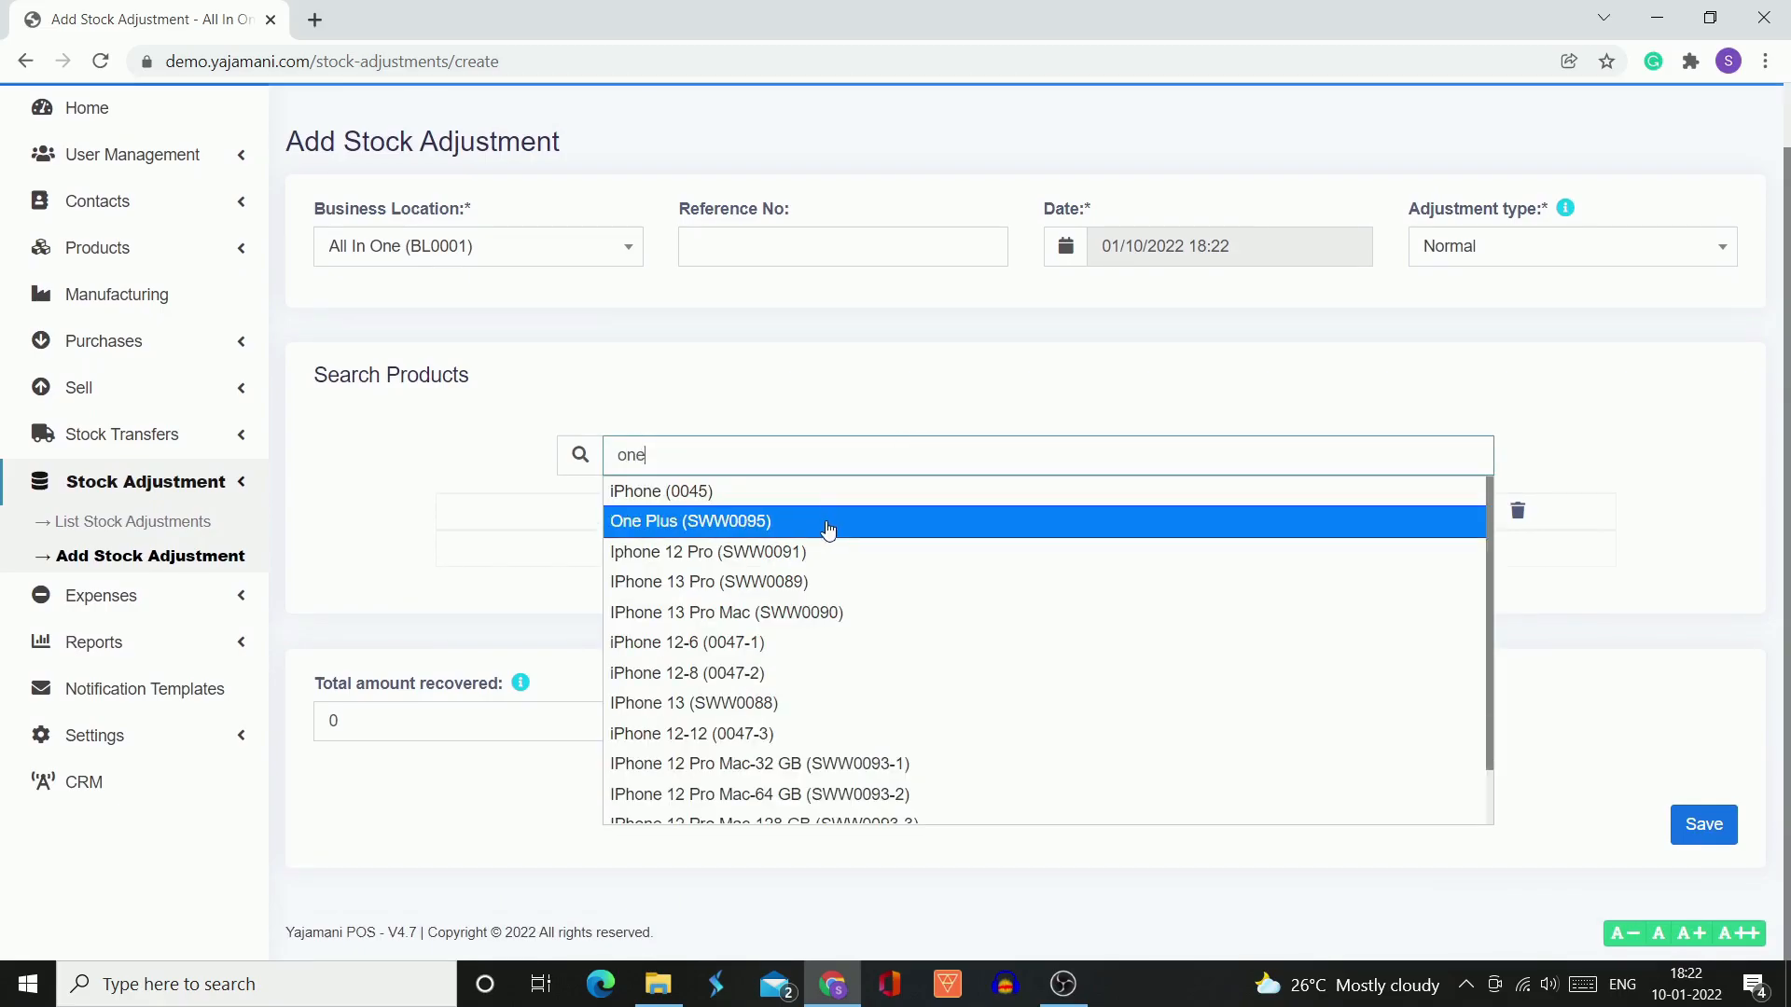
click(827, 531)
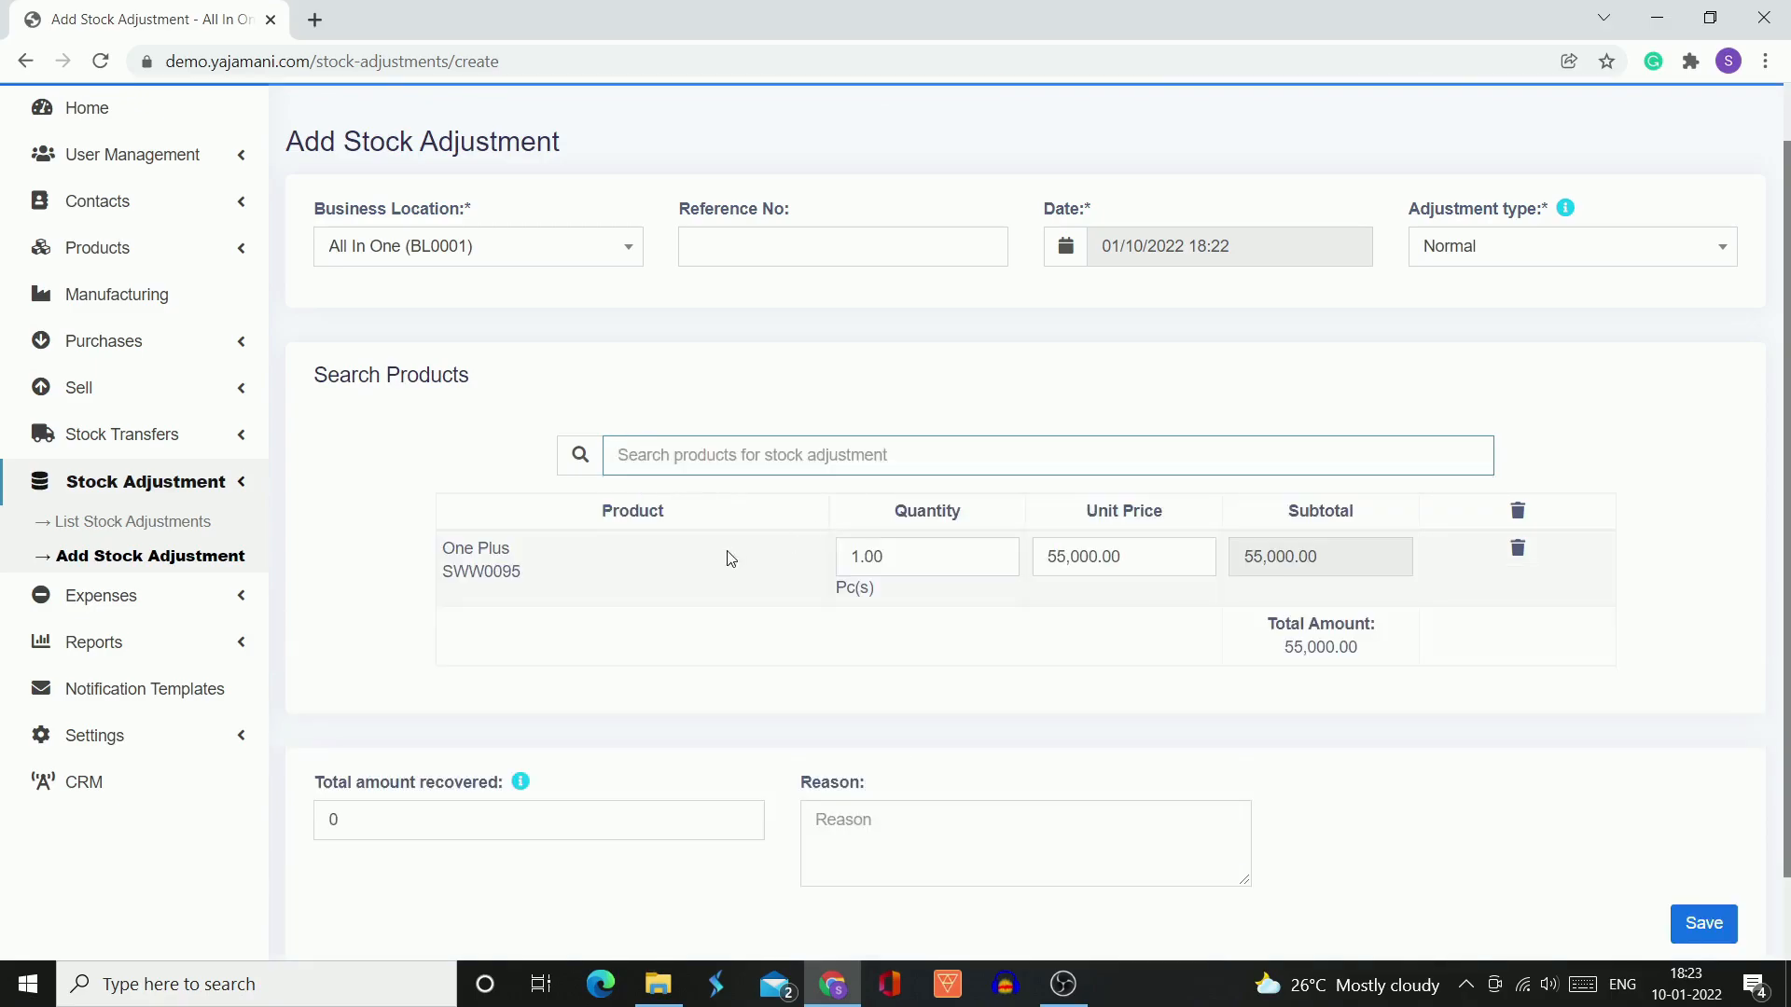
click(898, 558)
text(2)
click(990, 616)
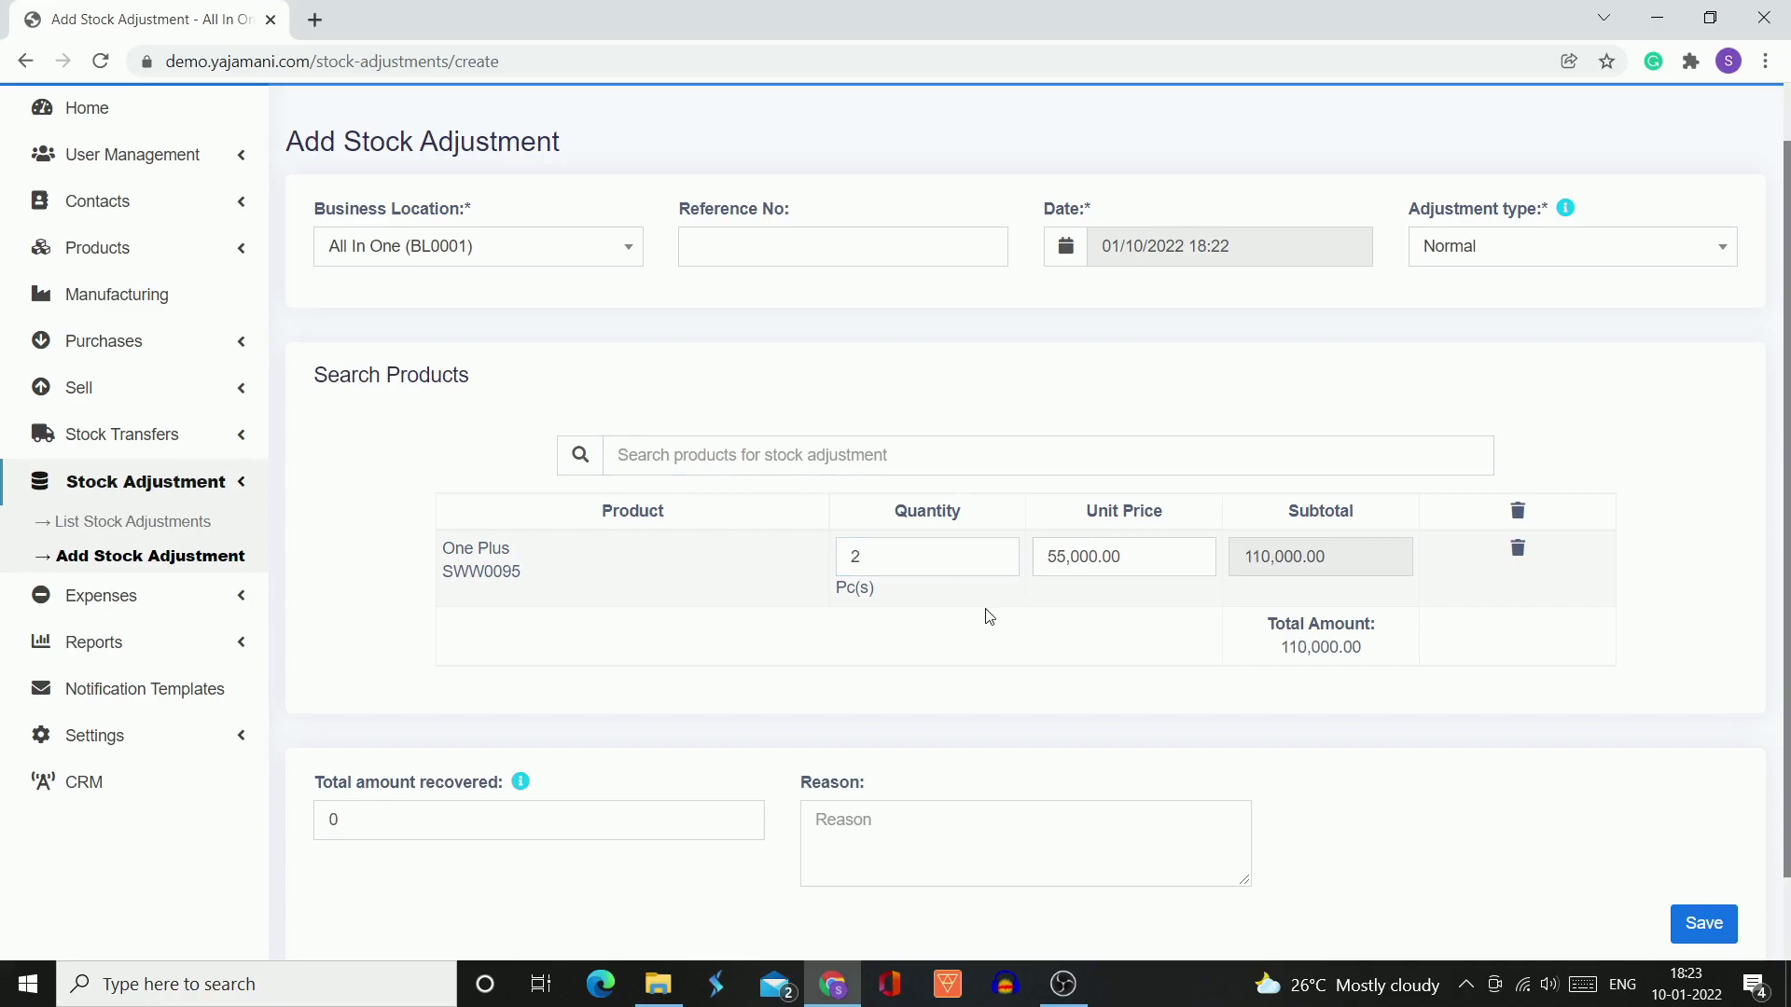
Read the help note for the total amount recovered and set that amount to 80000
scroll(989, 616, down, 2)
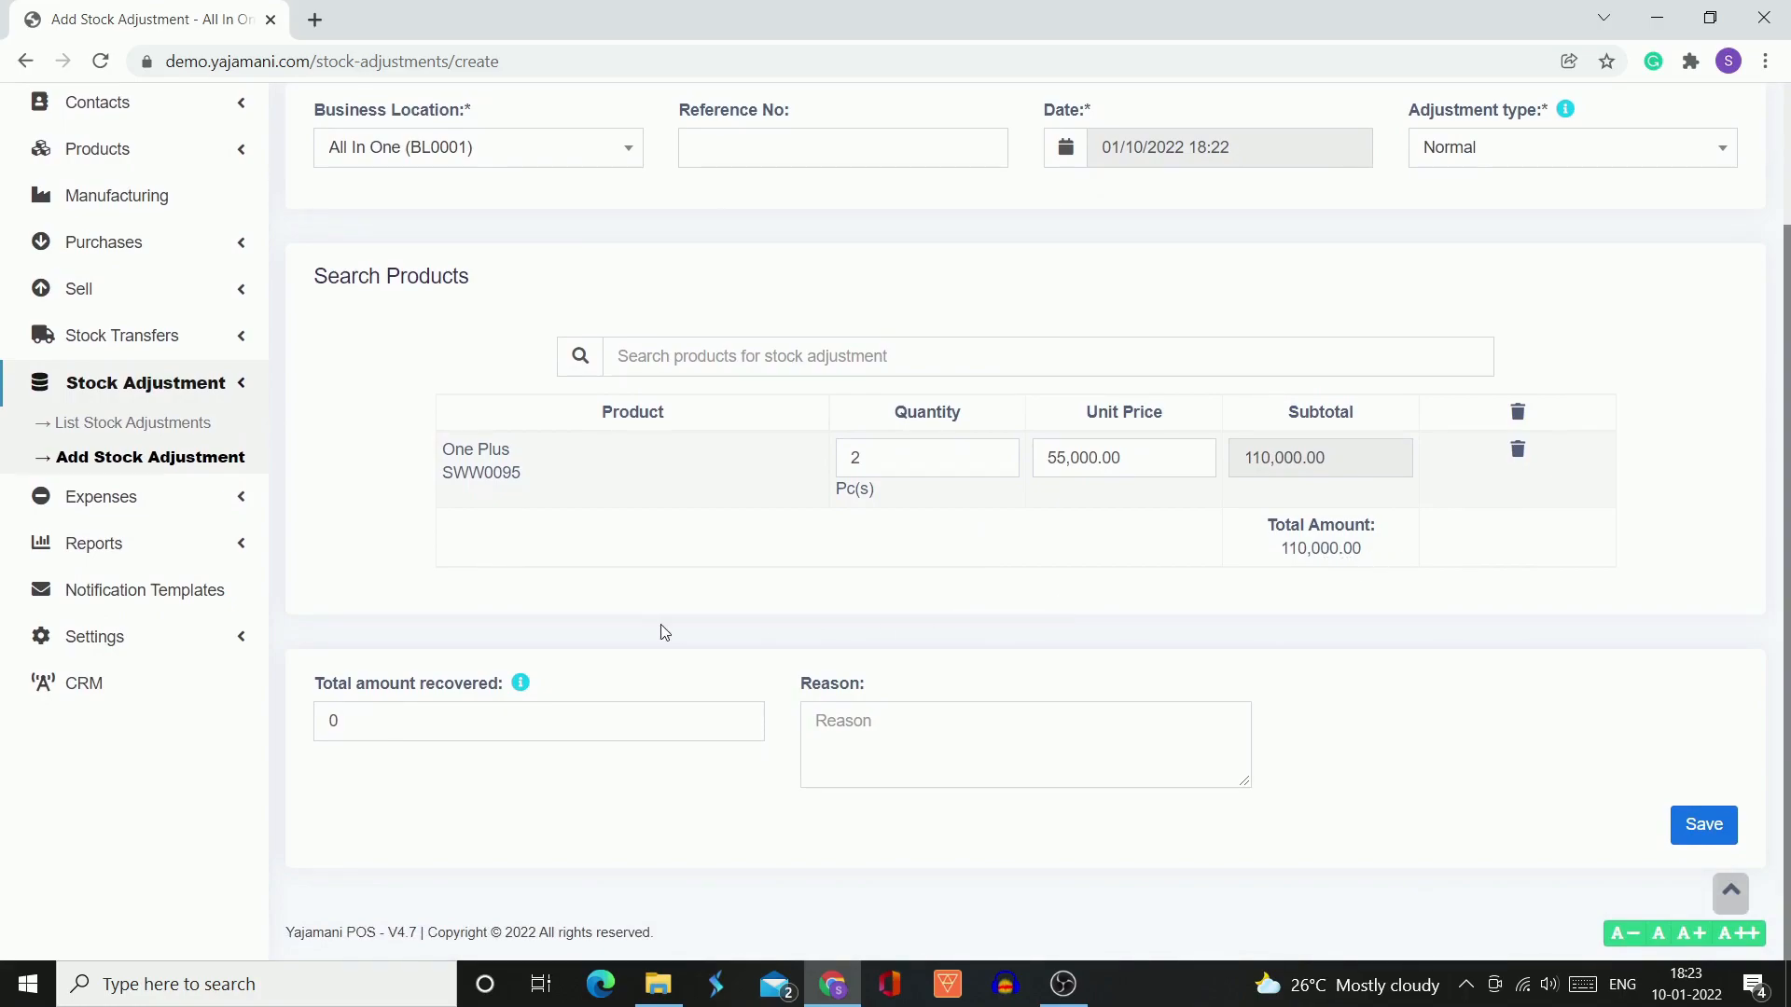
click(425, 724)
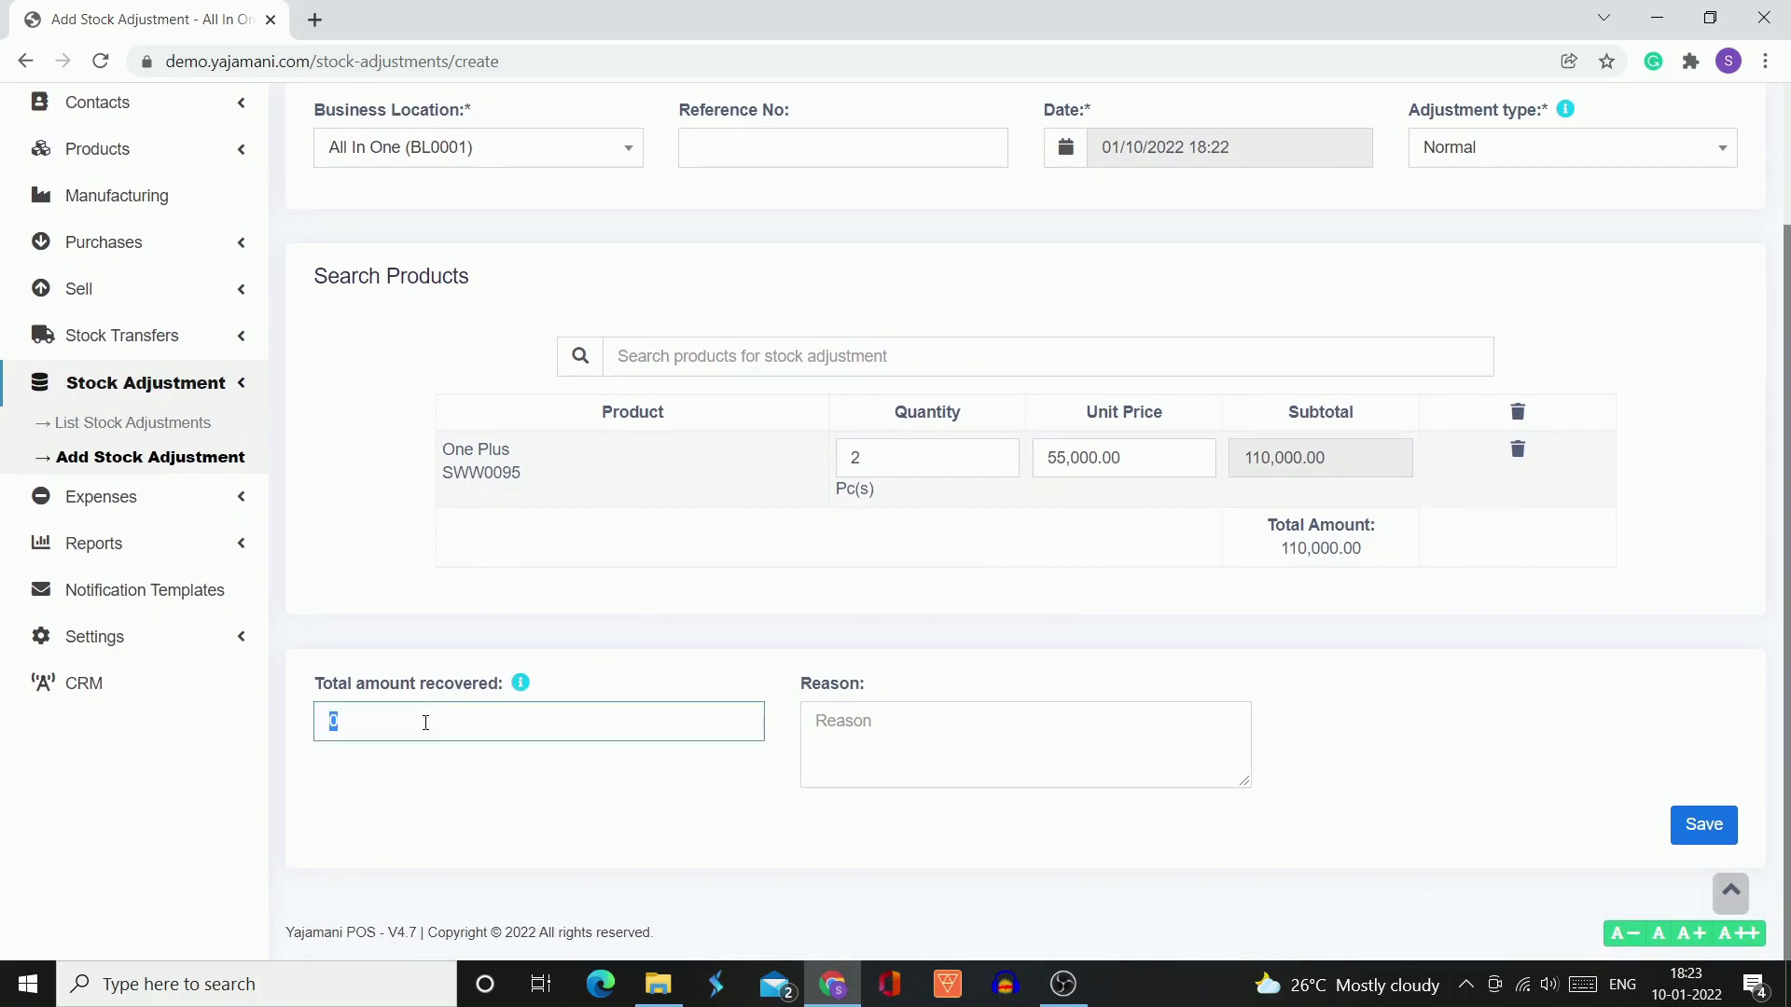
click(563, 684)
mouse_move(523, 689)
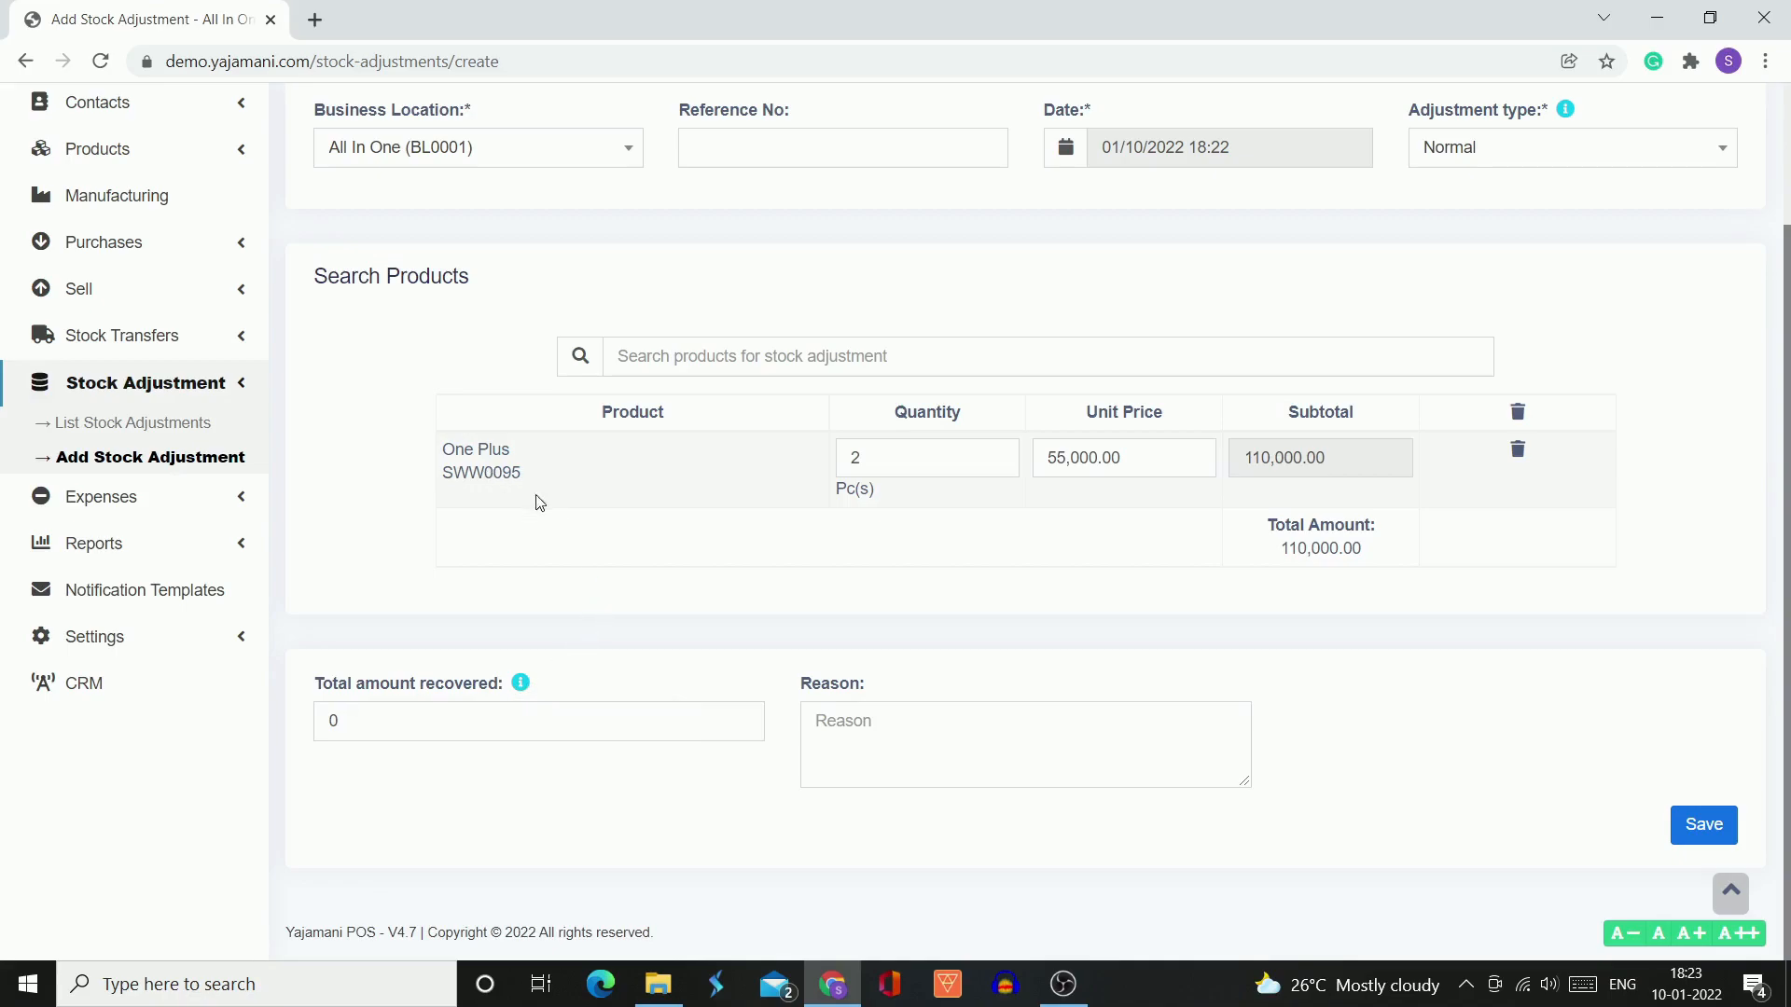
double_click(385, 732)
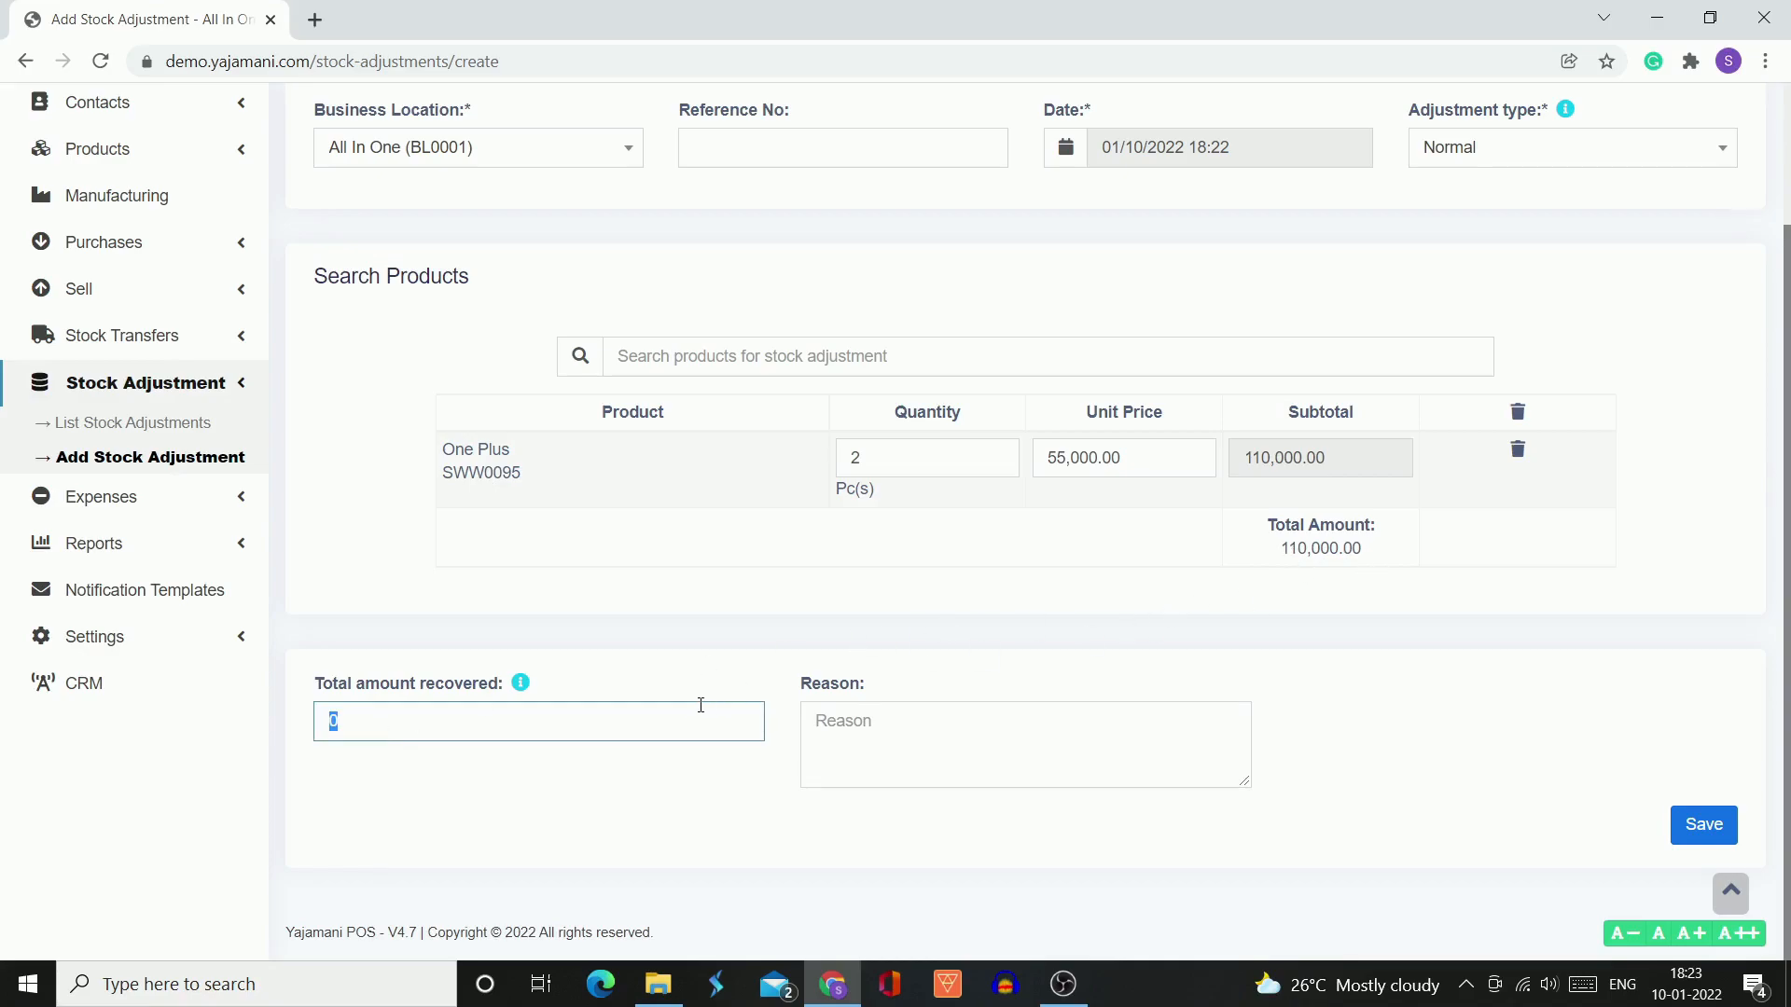
text(80000)
click(634, 828)
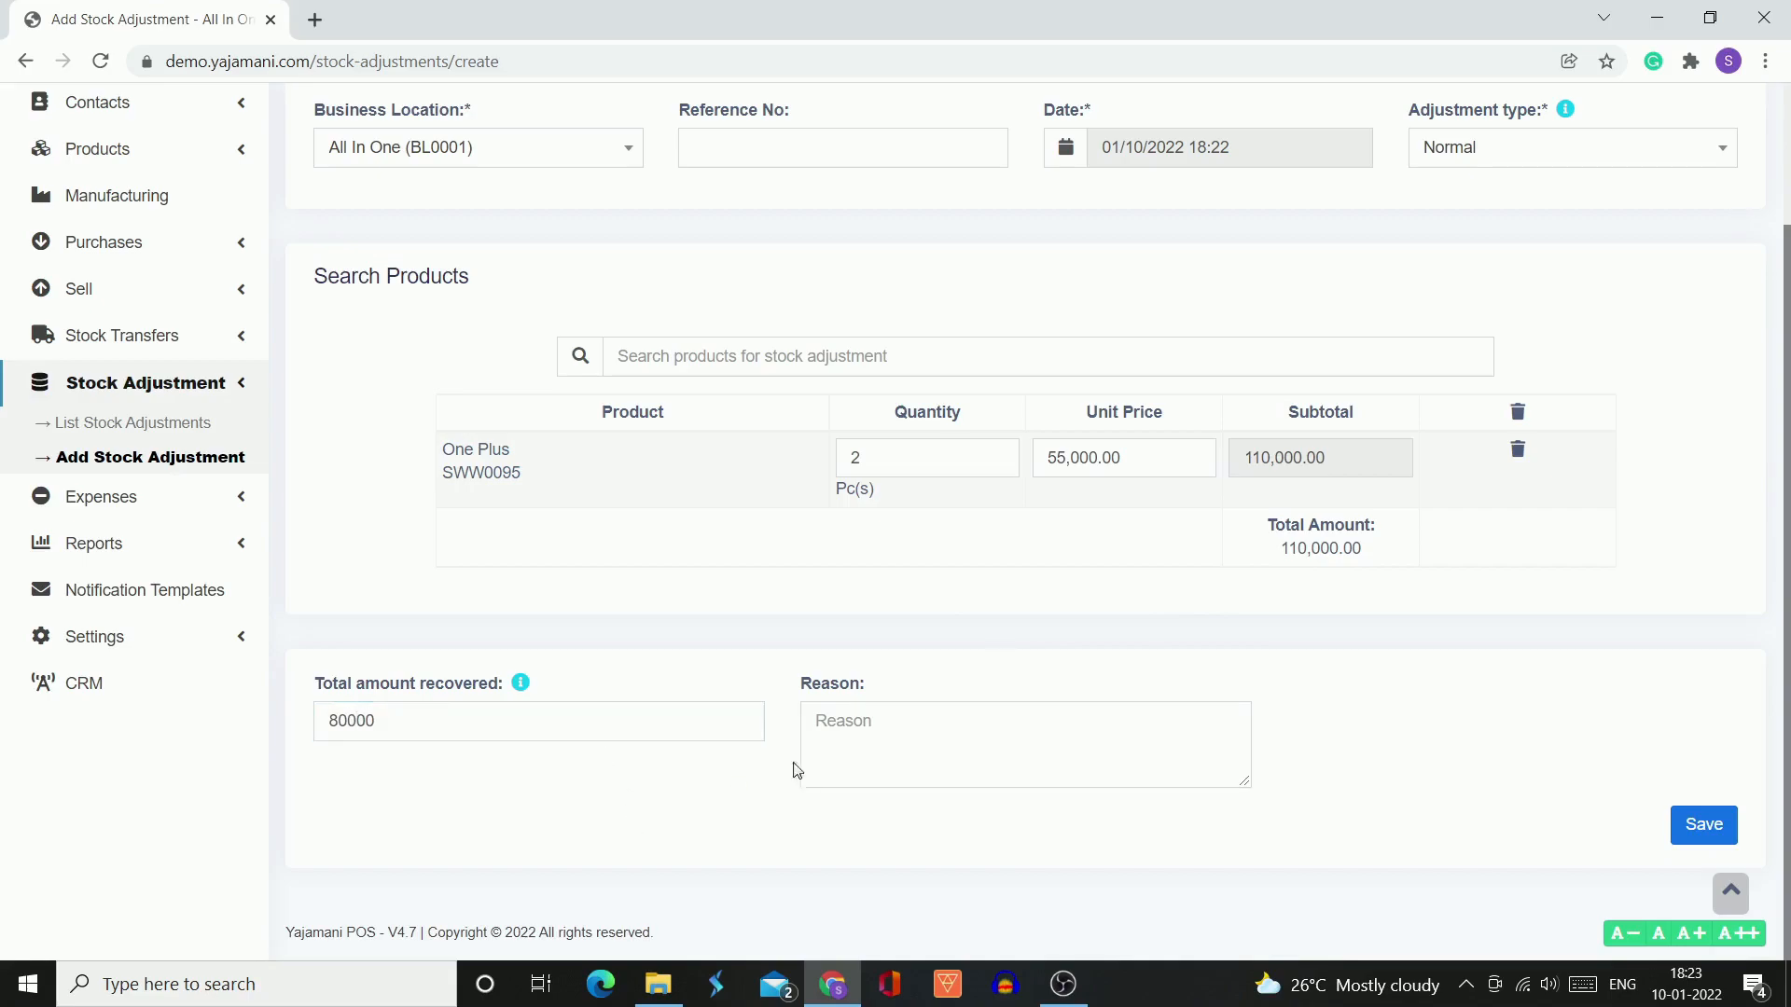
Enter "Adjustment due to damage" as the reason for the stock adjustment and save it
click(902, 722)
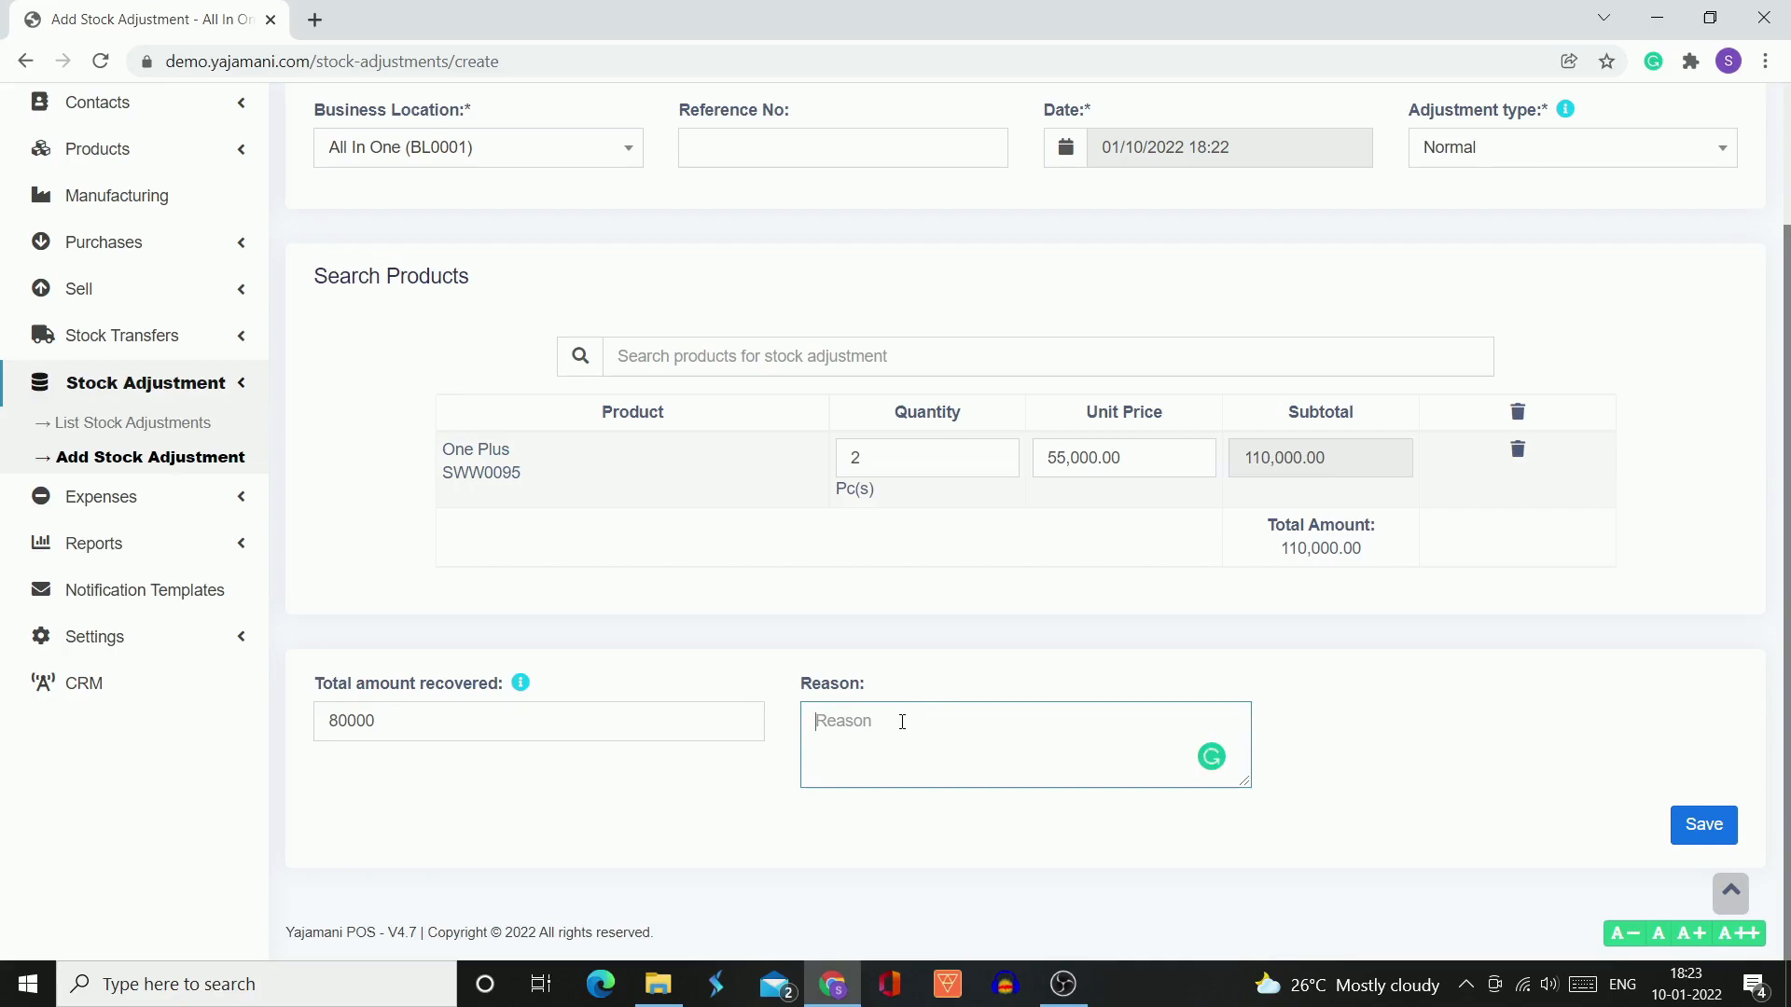
text(Adjustment due to damage)
click(957, 806)
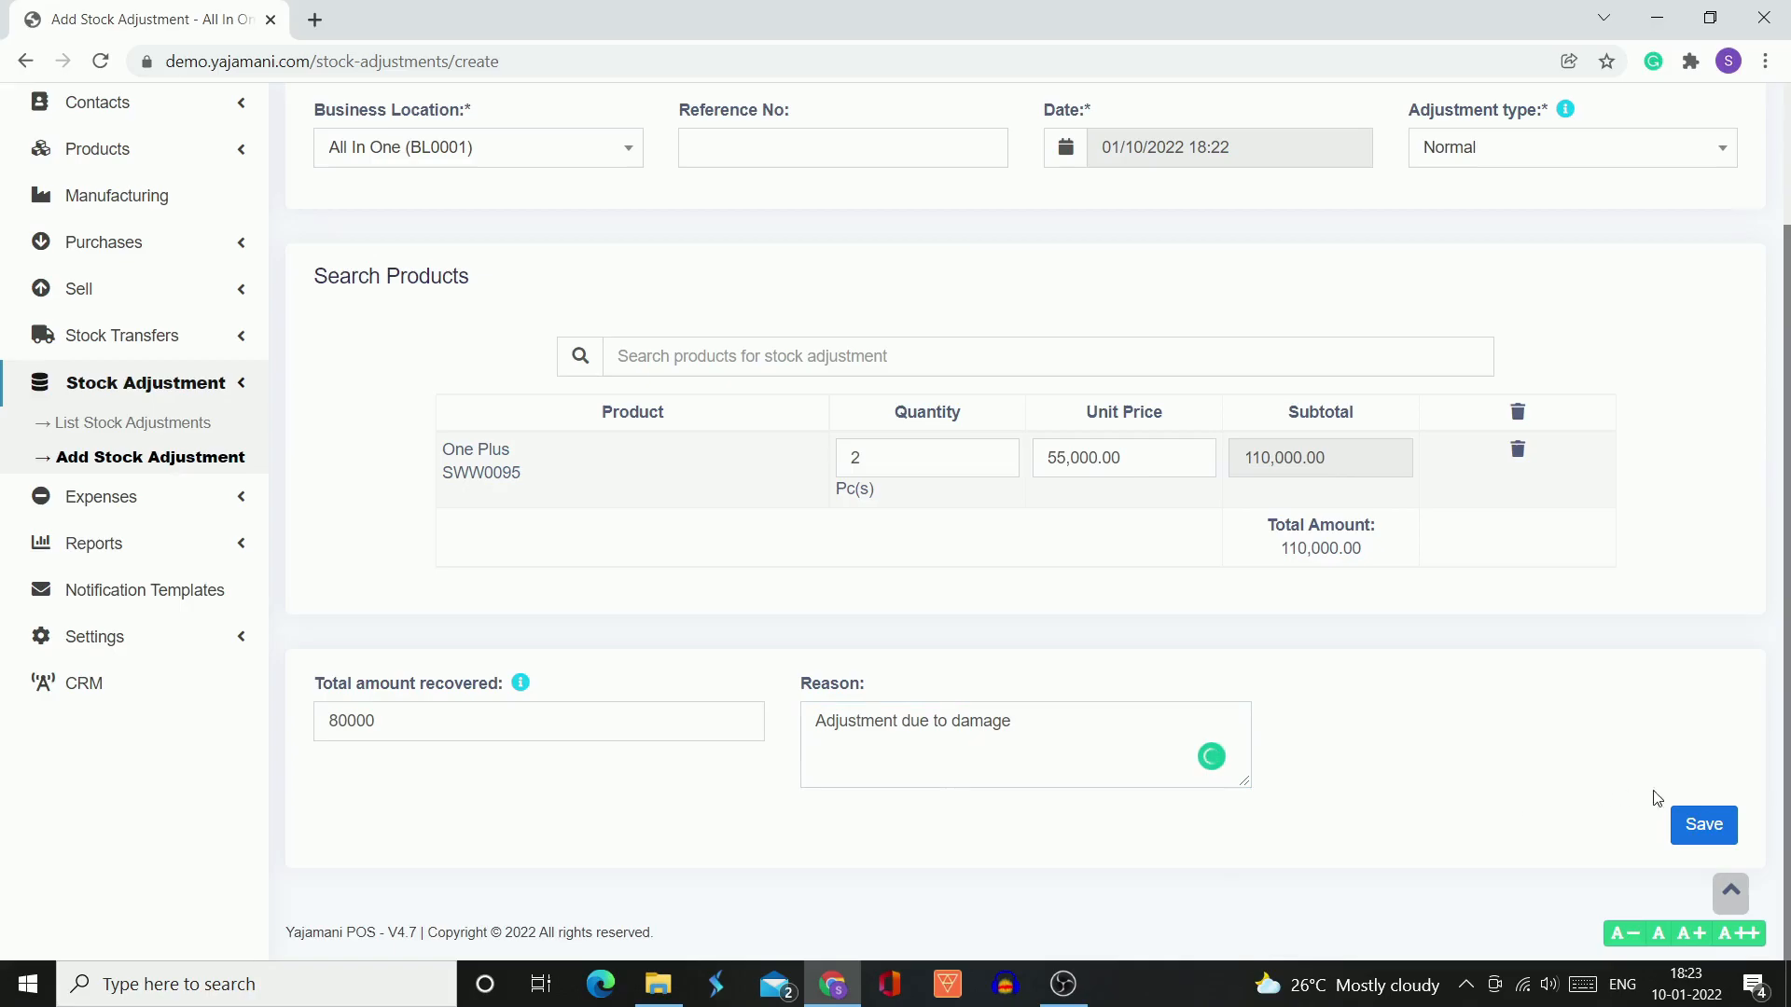
click(1703, 830)
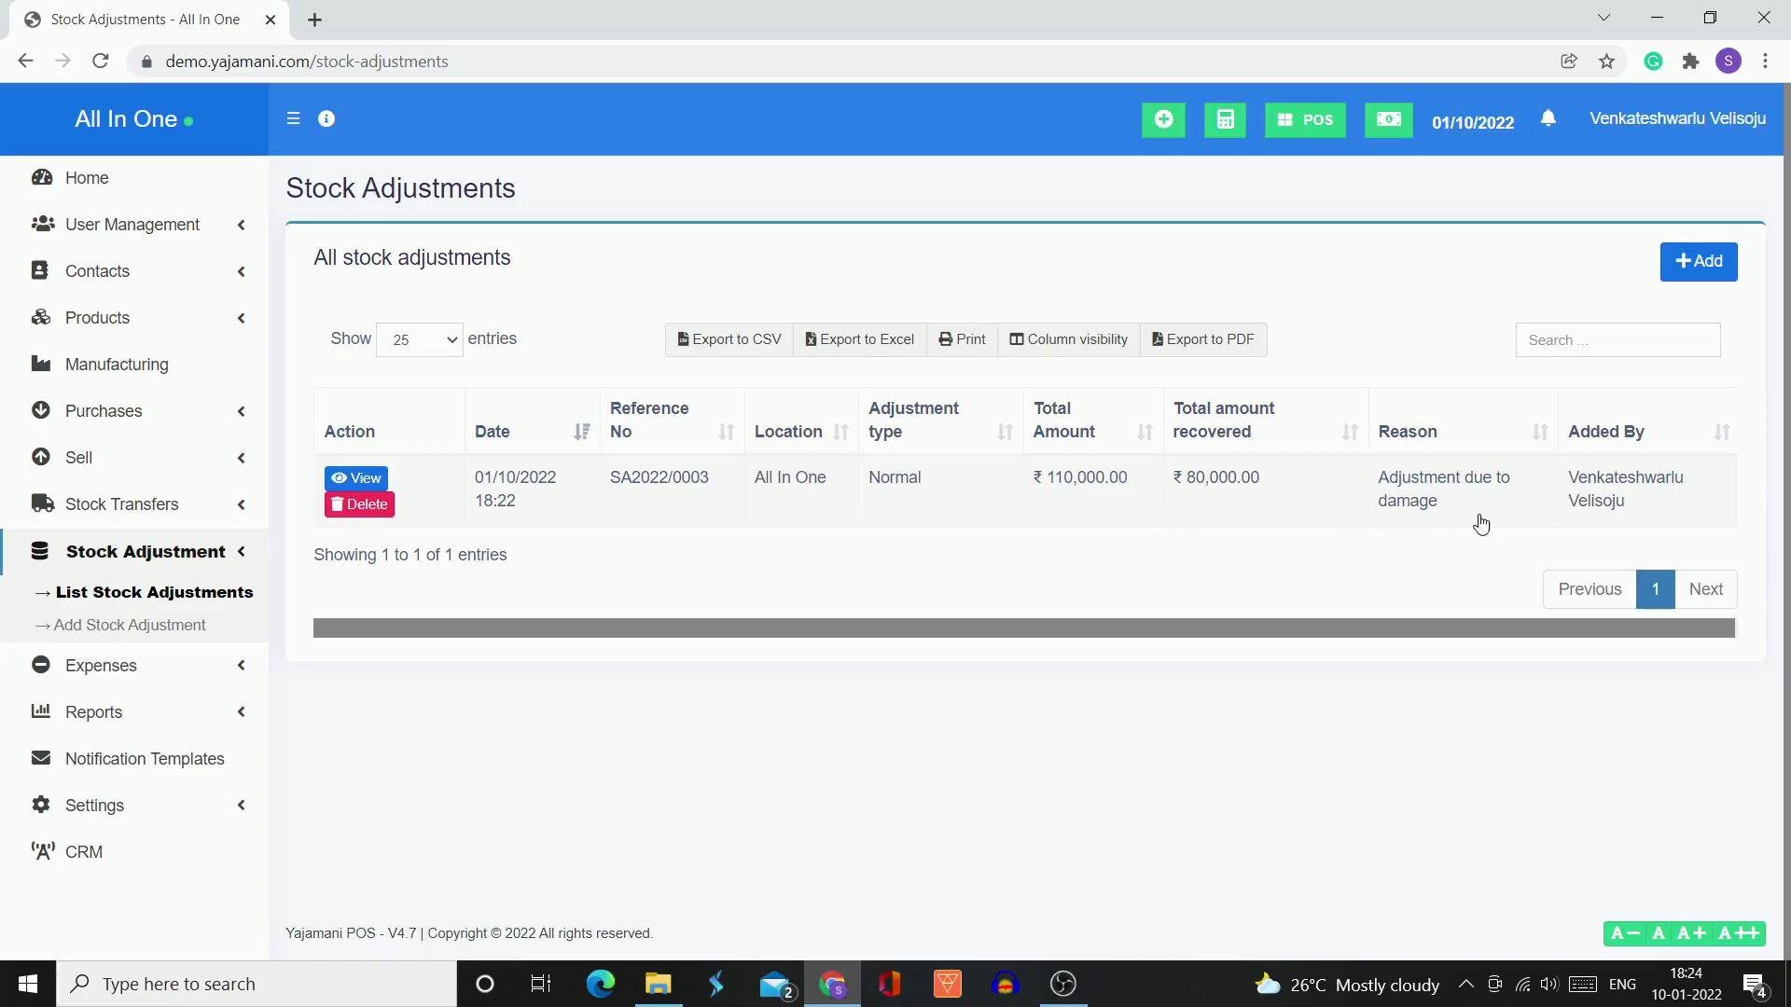
View the details of the One Plus adjustment in the stock adjustments list and close them
click(356, 480)
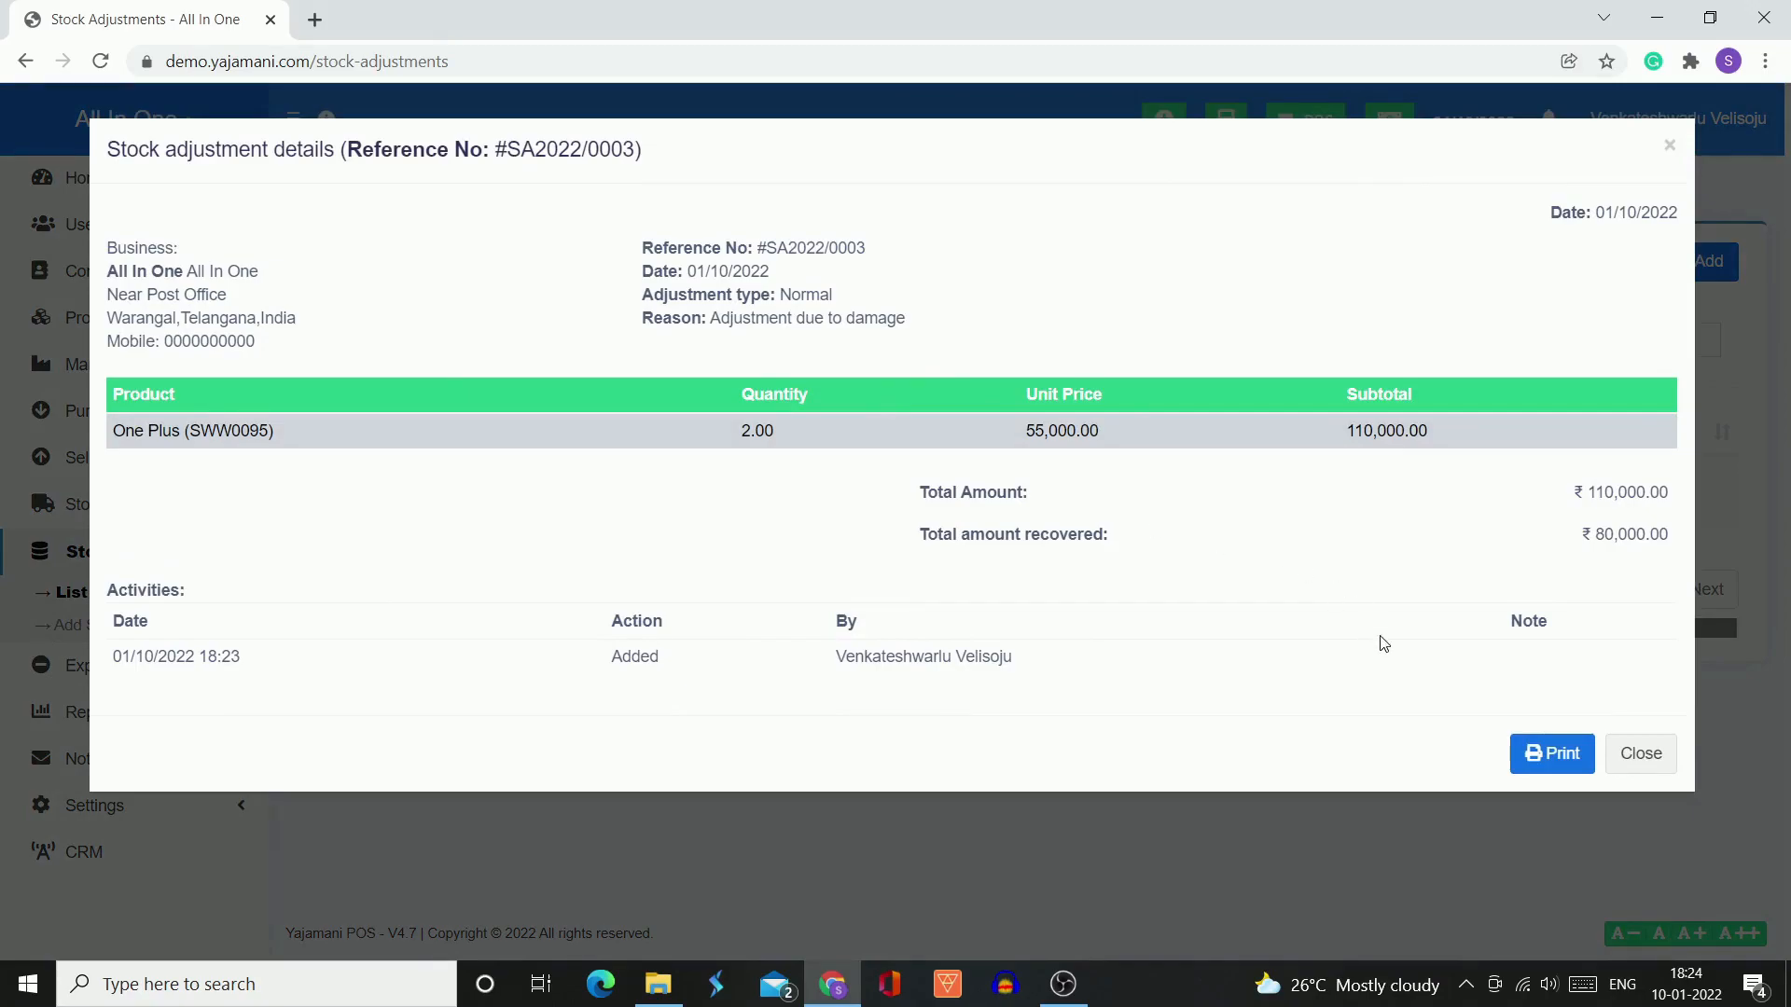
click(1631, 763)
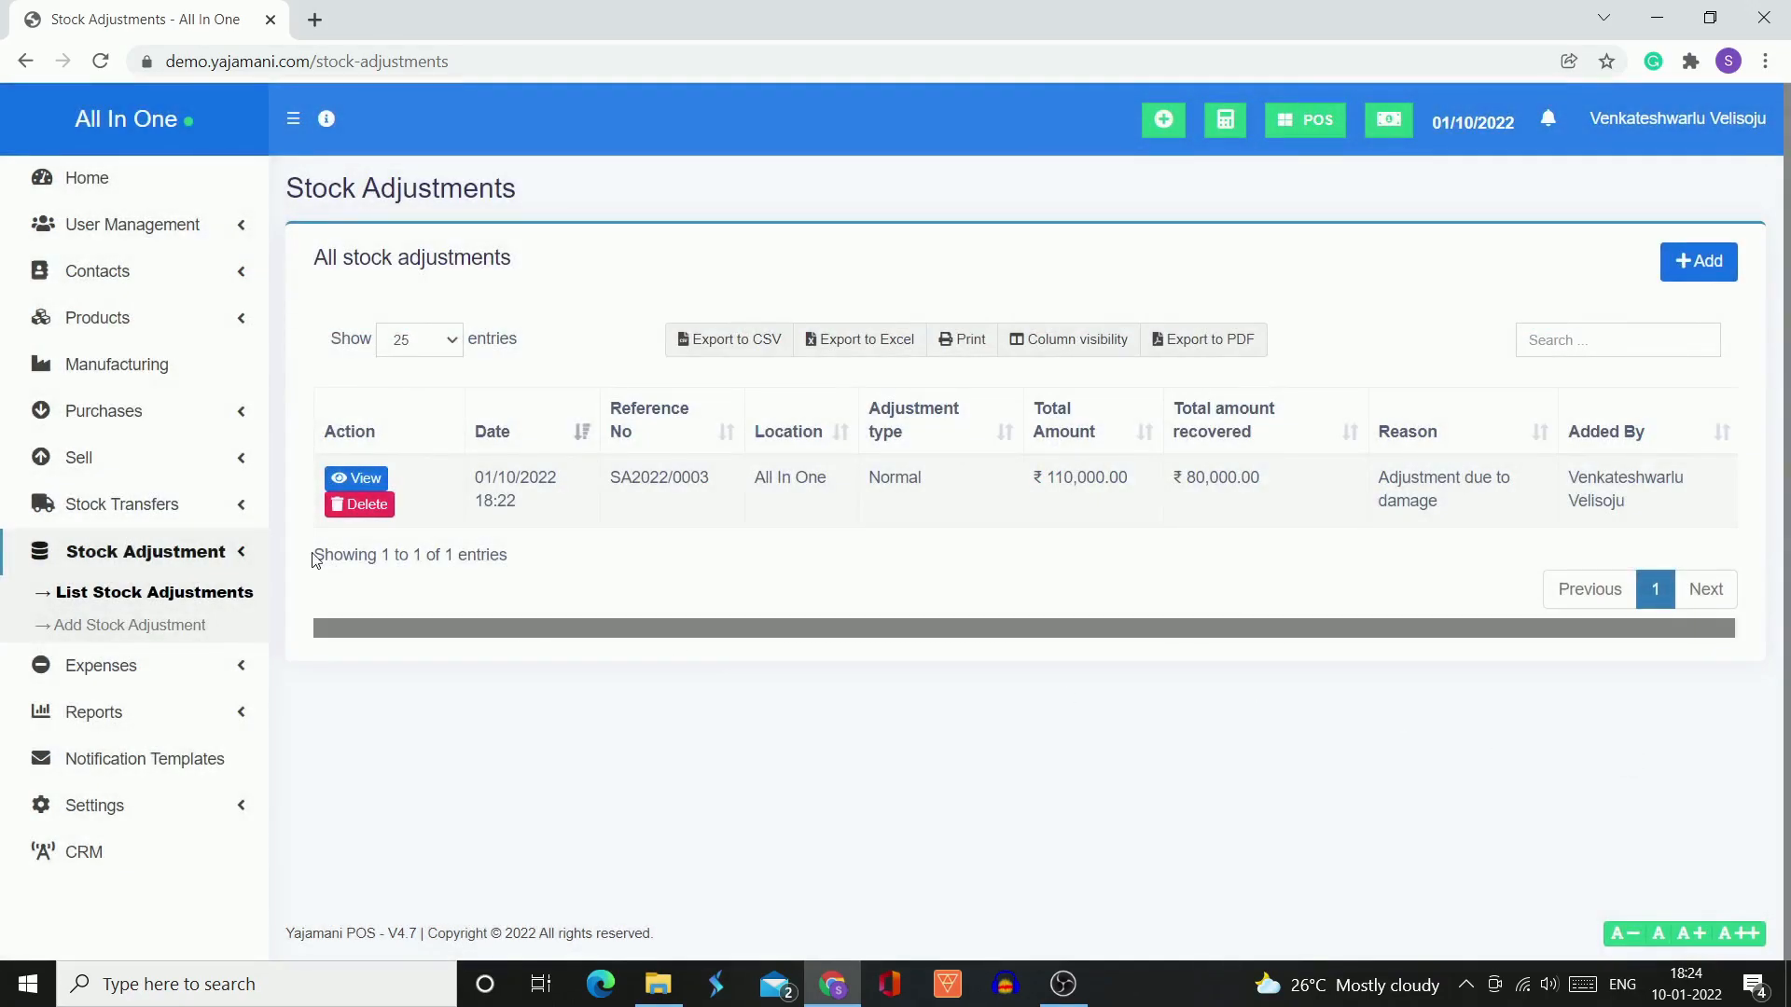
Open the product list and filter it by the Mobiles category
click(249, 332)
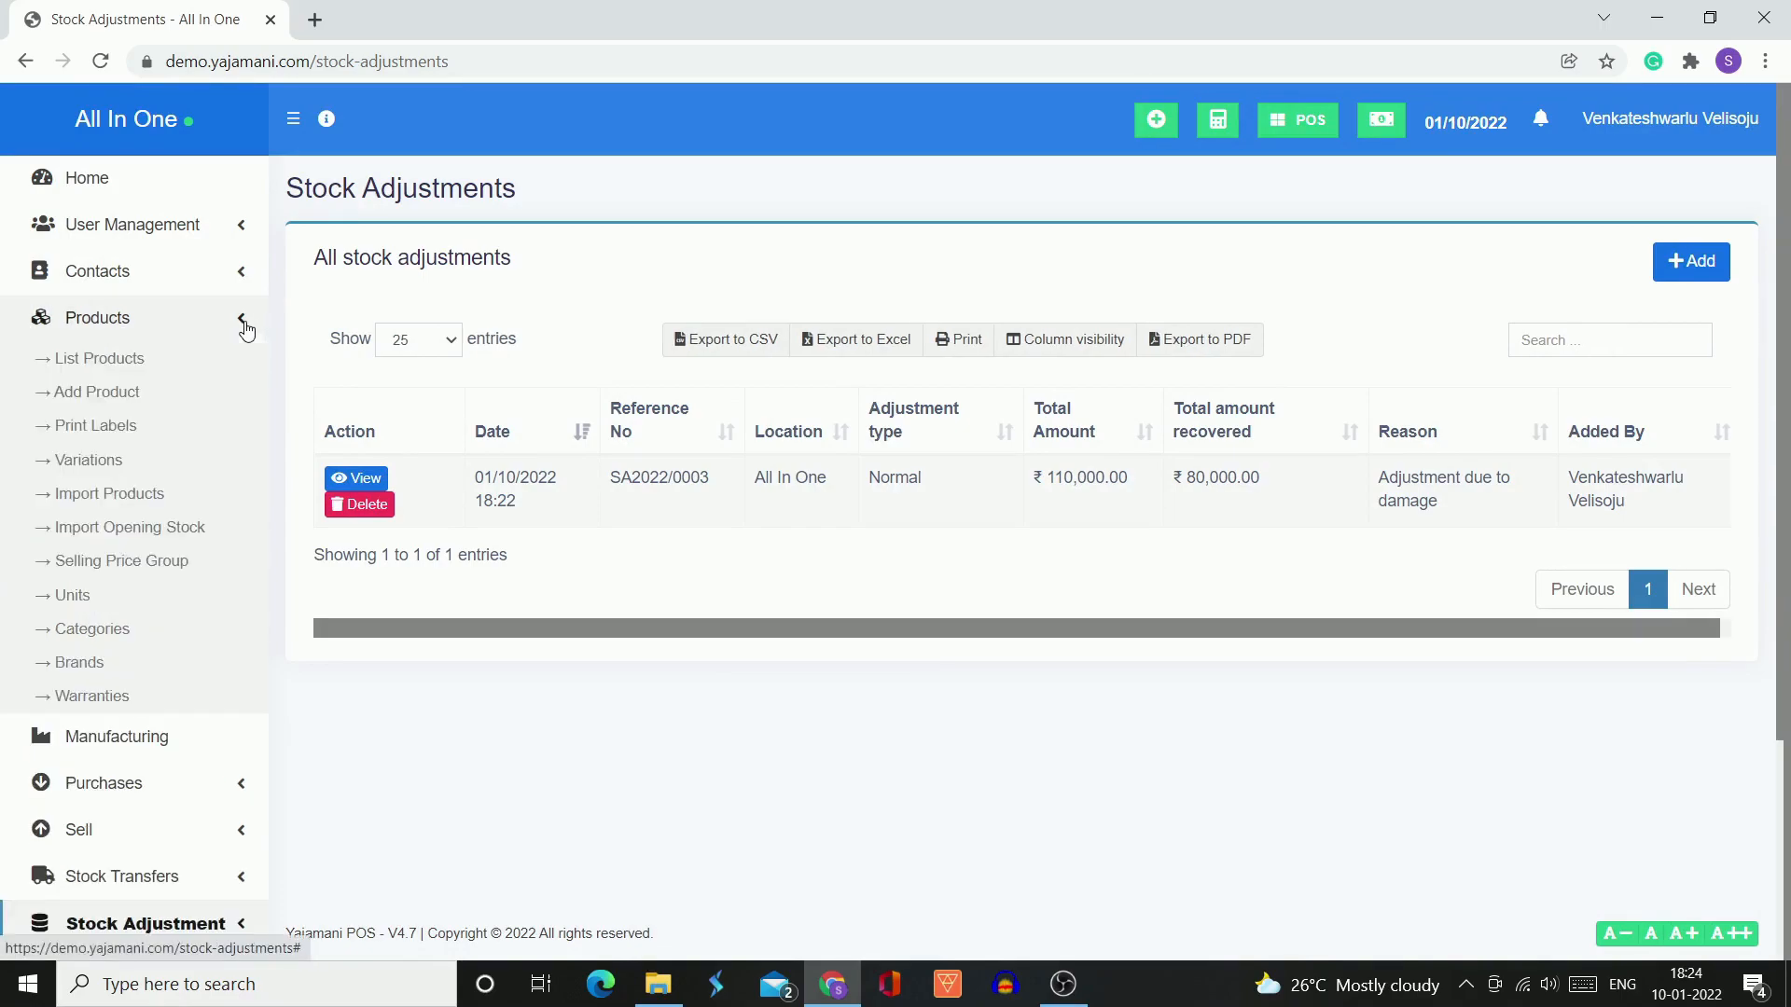
click(121, 365)
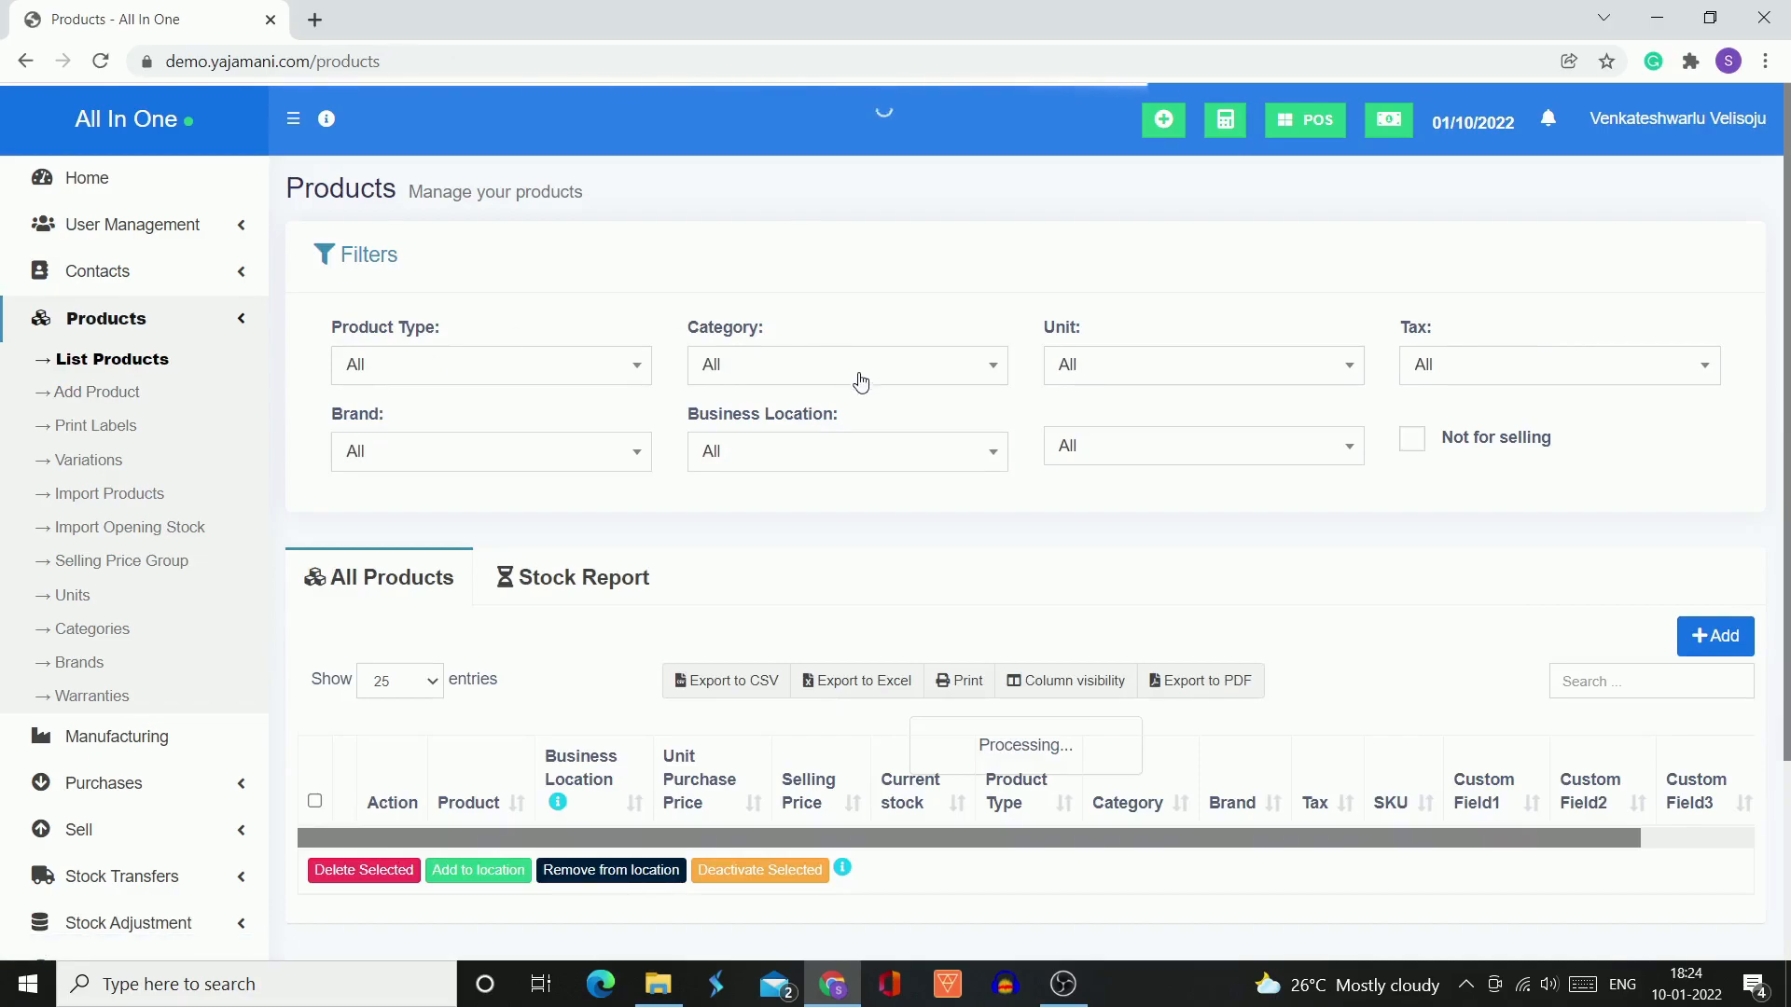
click(861, 375)
scroll(863, 557, down, 1)
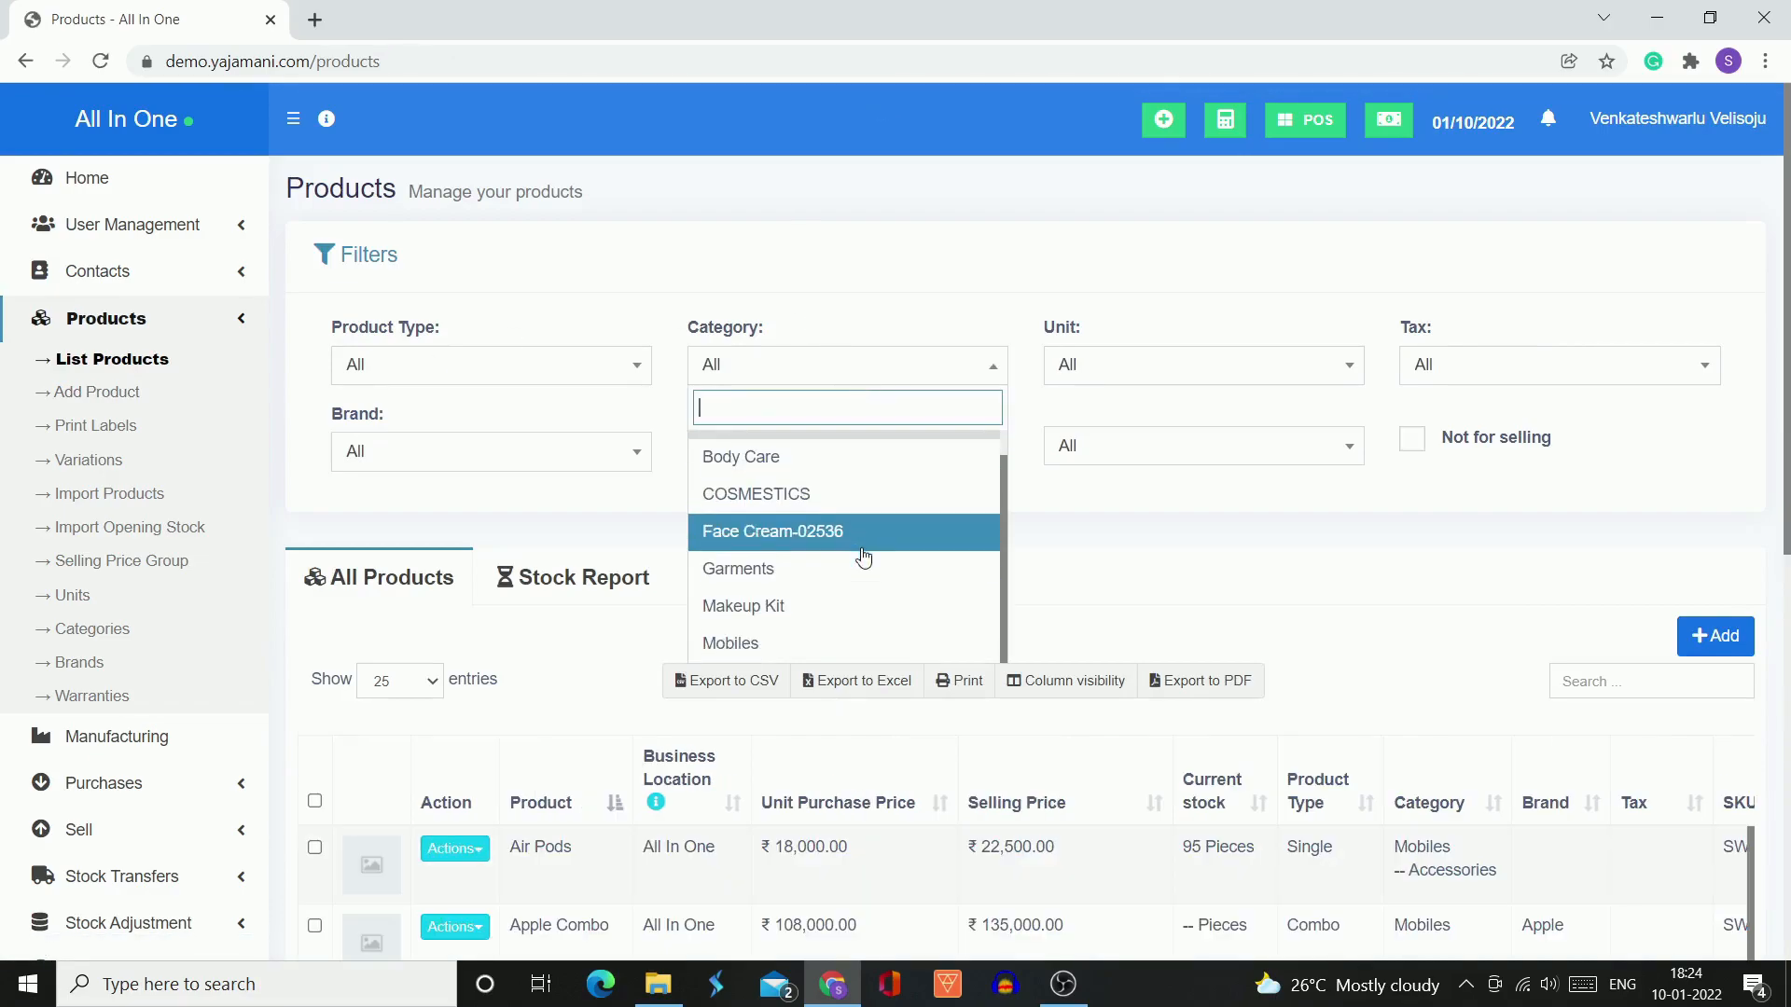
click(827, 640)
Check the current stock of One Plus in the filtered product list and return to the Home page
scroll(986, 585, down, 8)
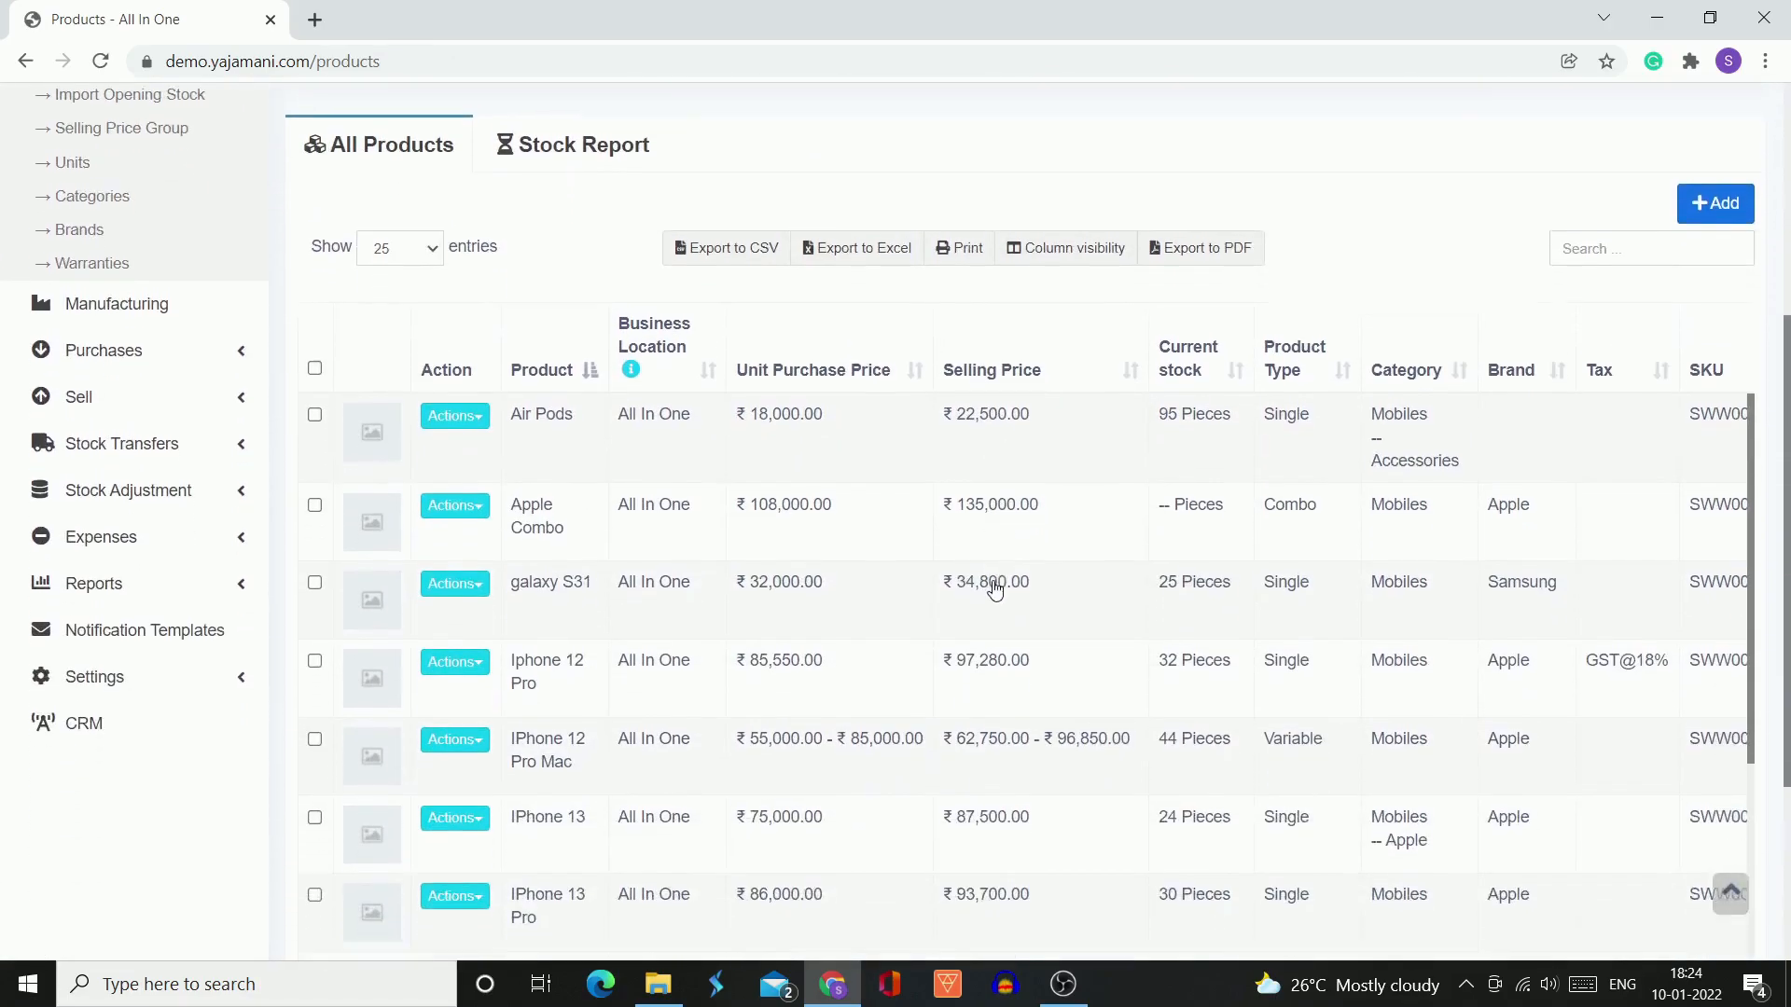
scroll(995, 589, down, 5)
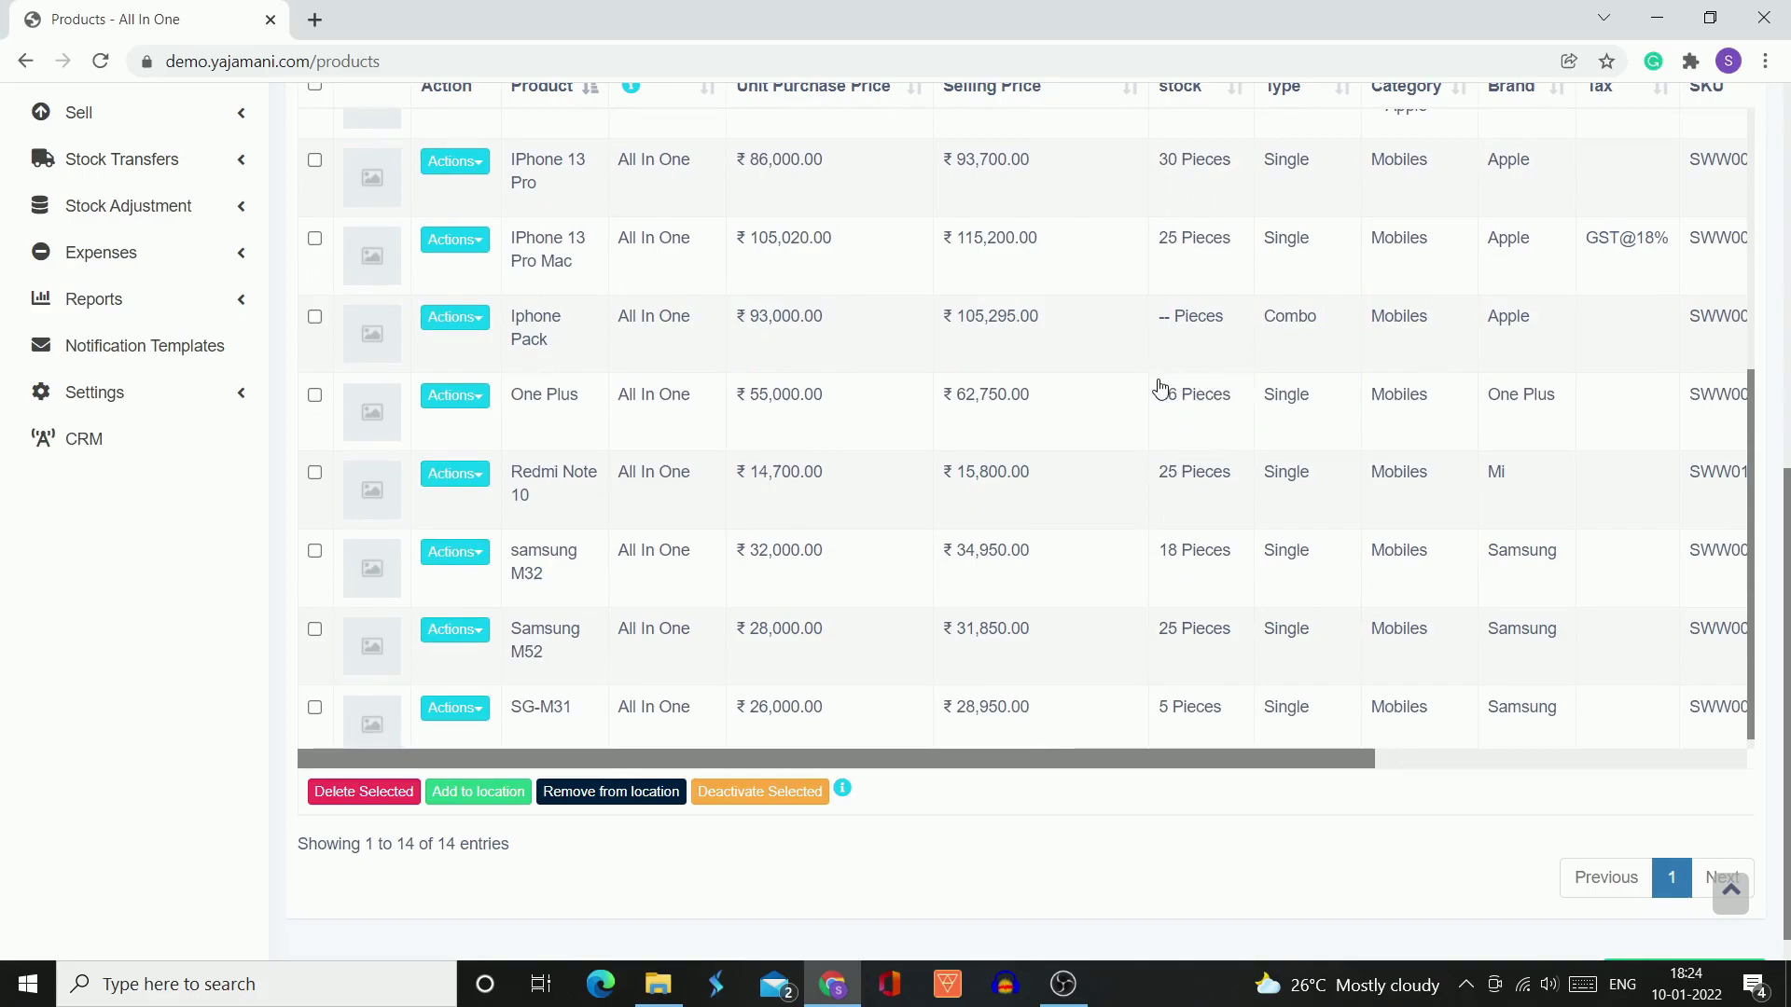
scroll(1160, 388, up, 1)
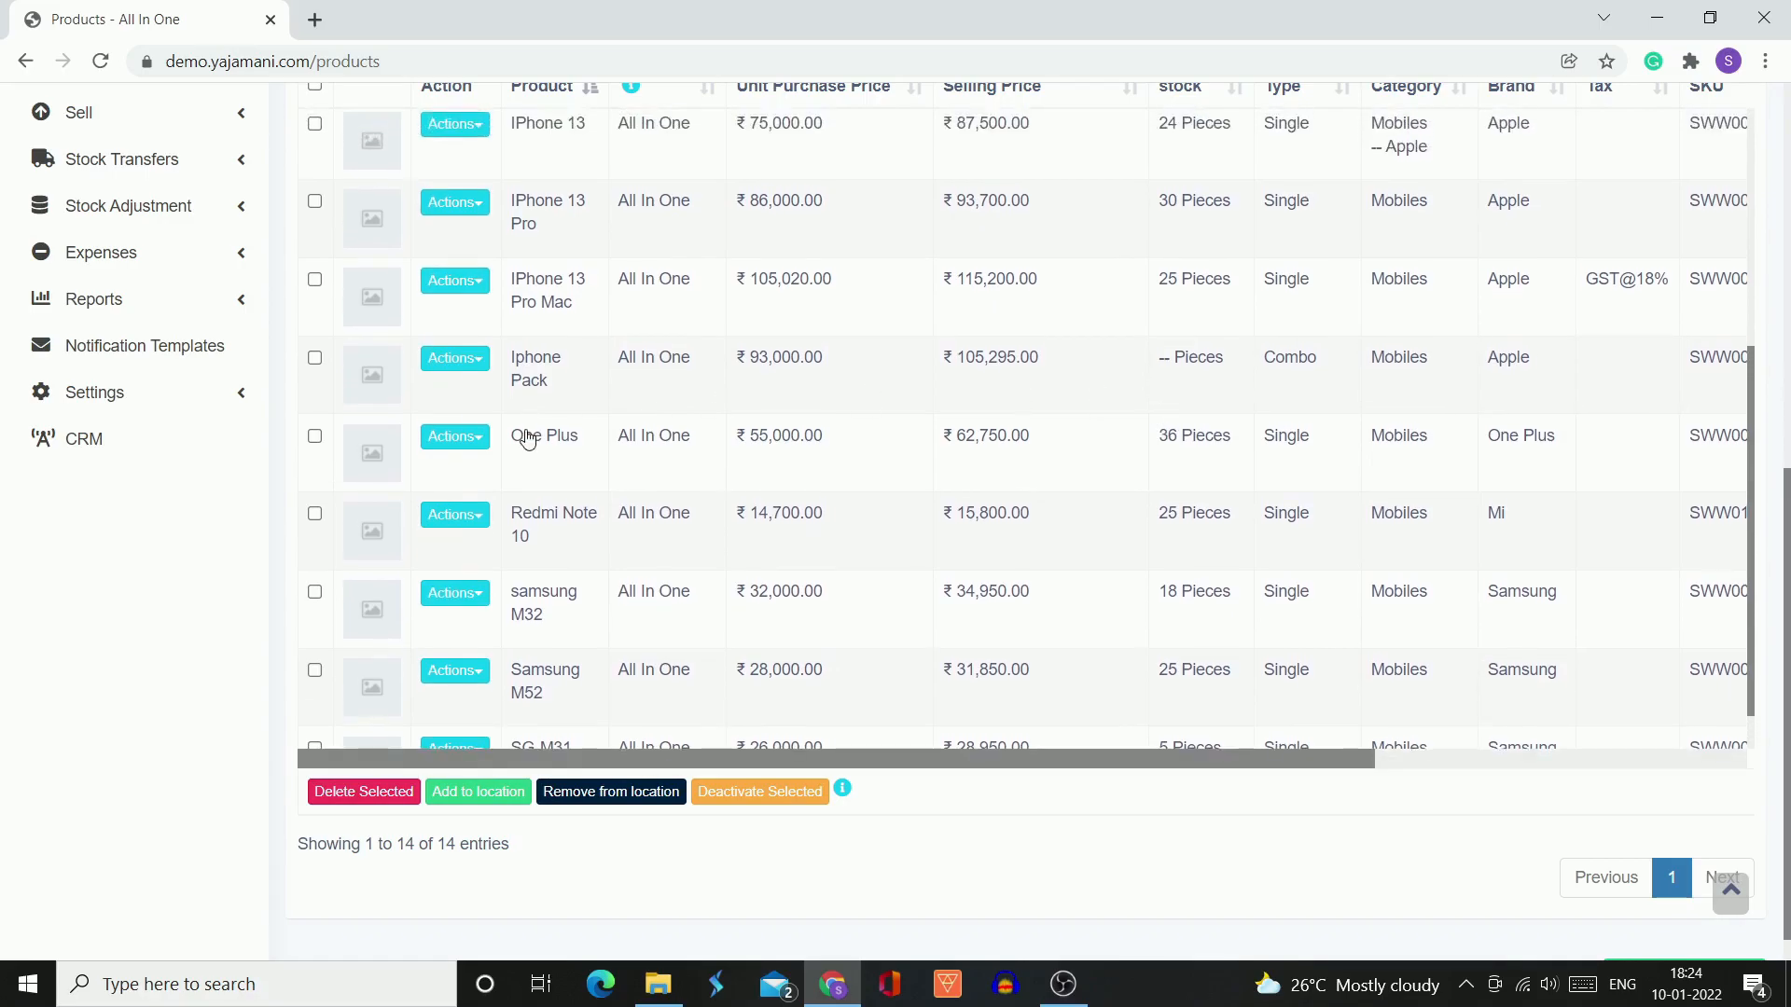
scroll(248, 506, up, 2)
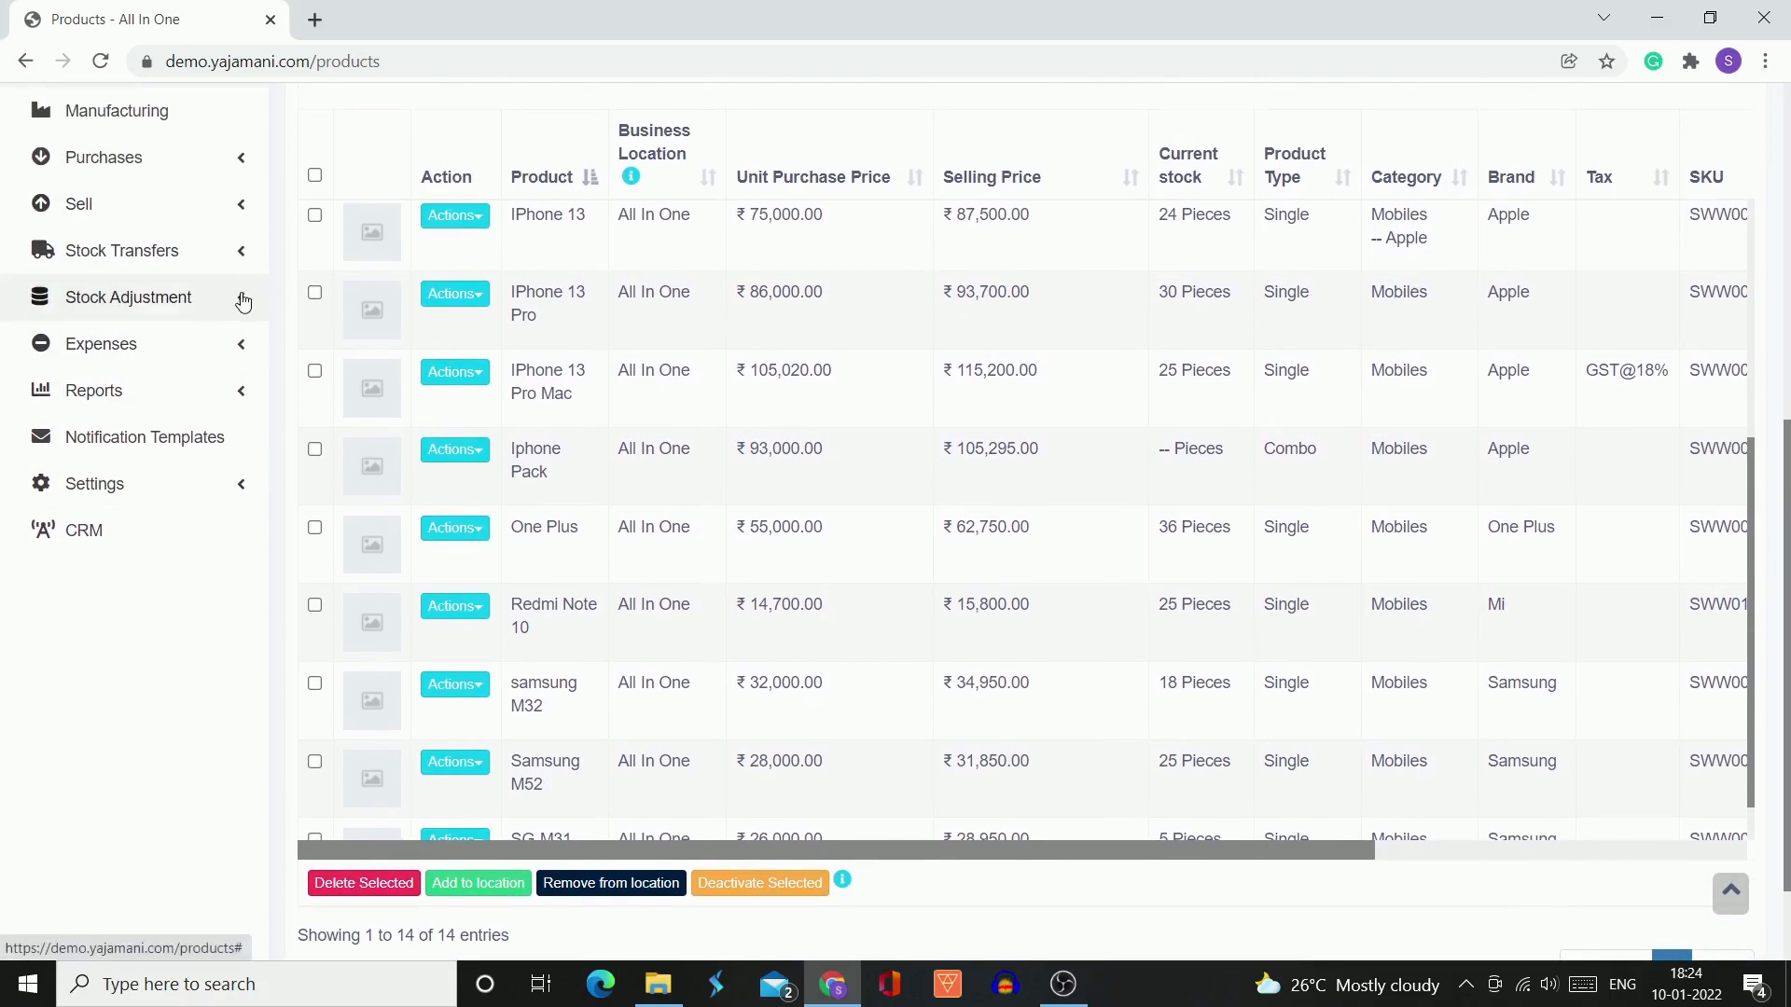
scroll(871, 554, down, 1)
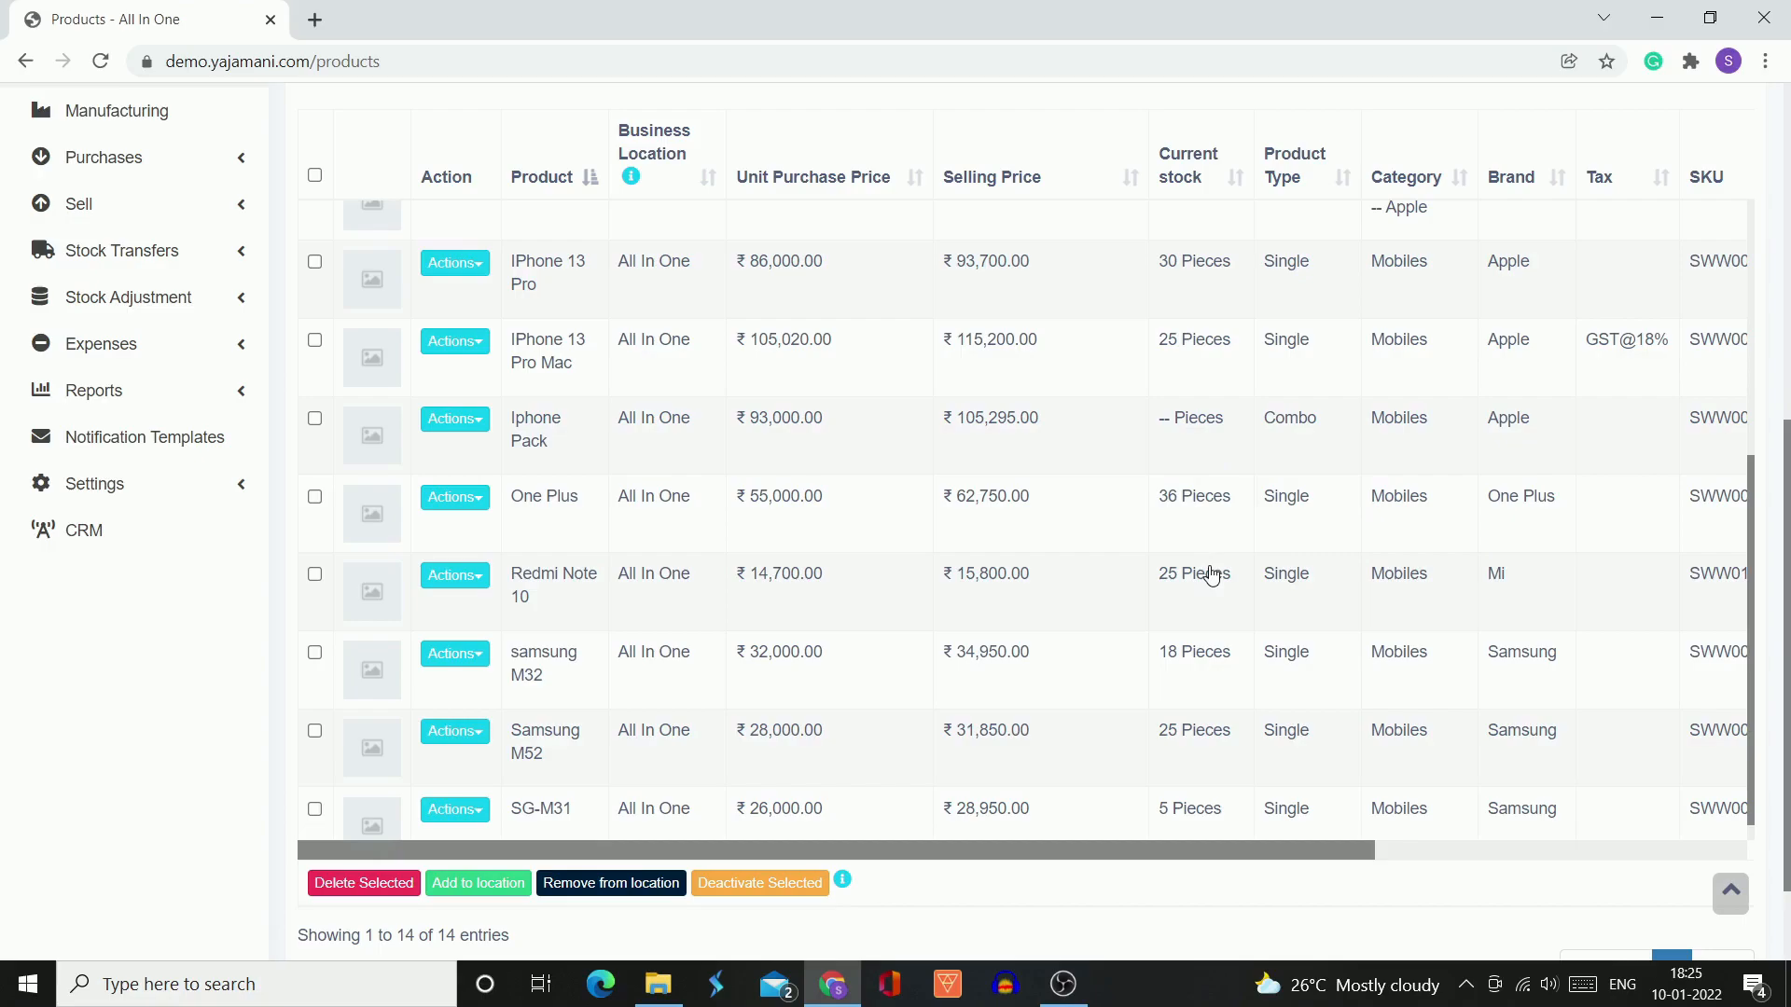
scroll(163, 662, up, 5)
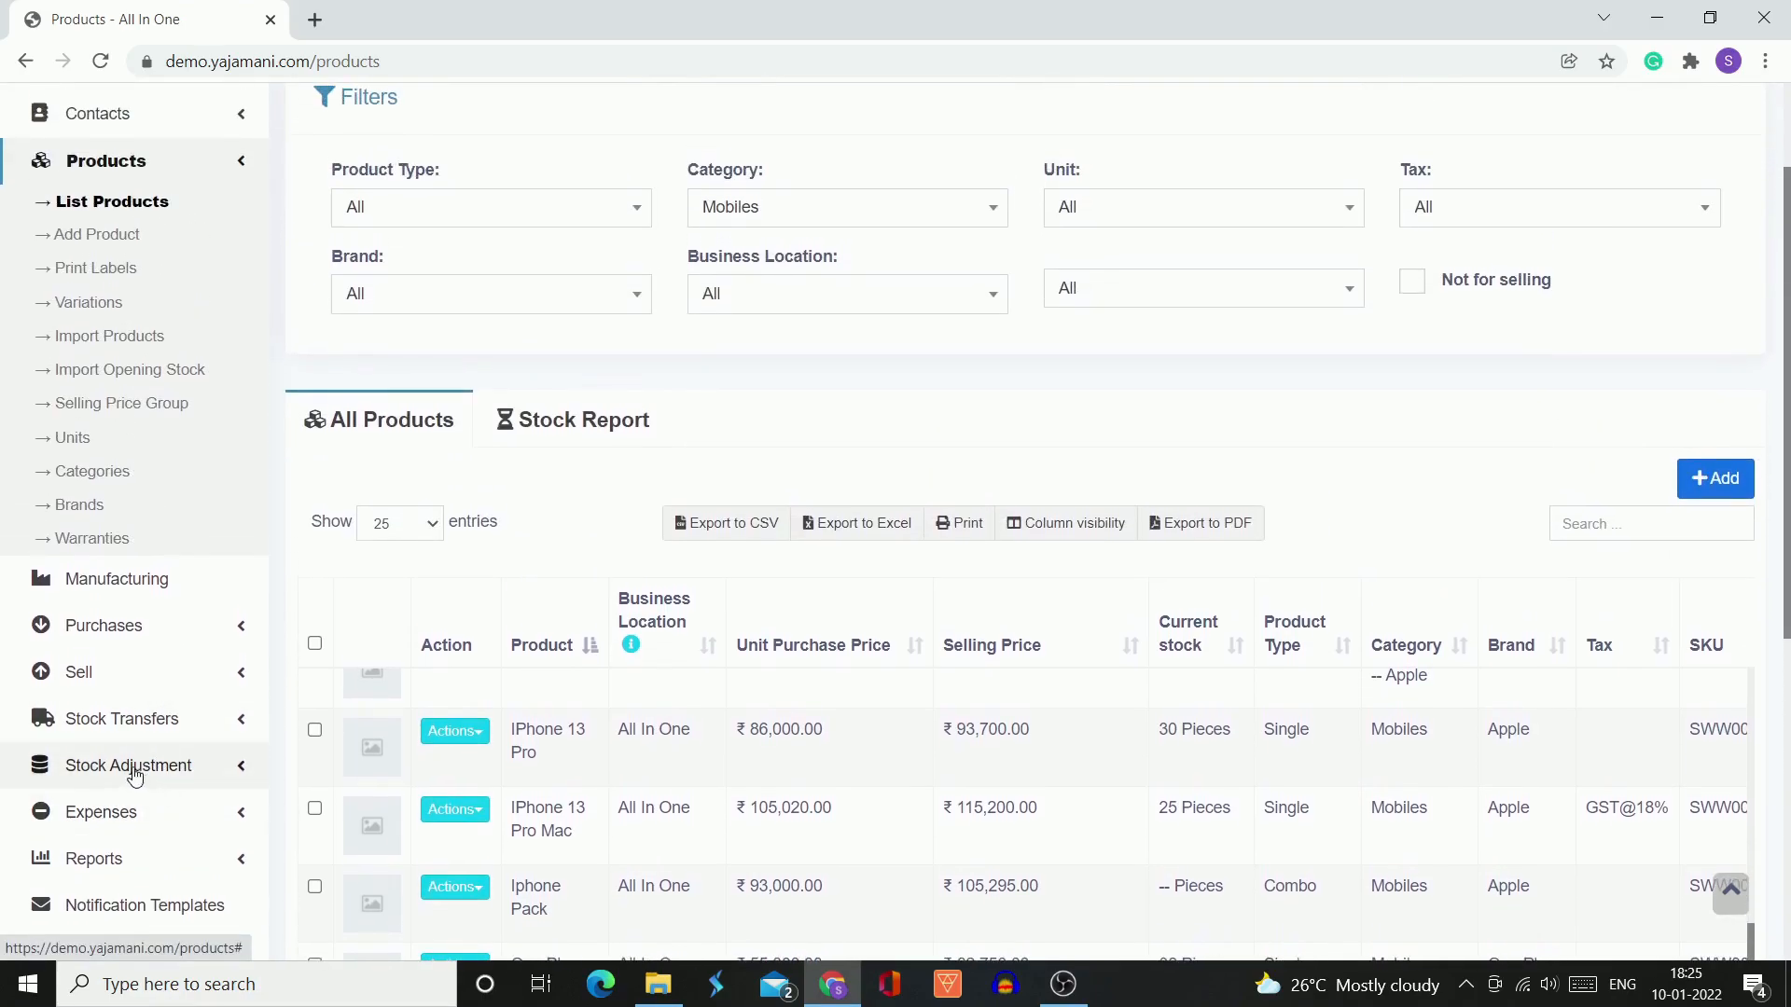
scroll(325, 470, up, 2)
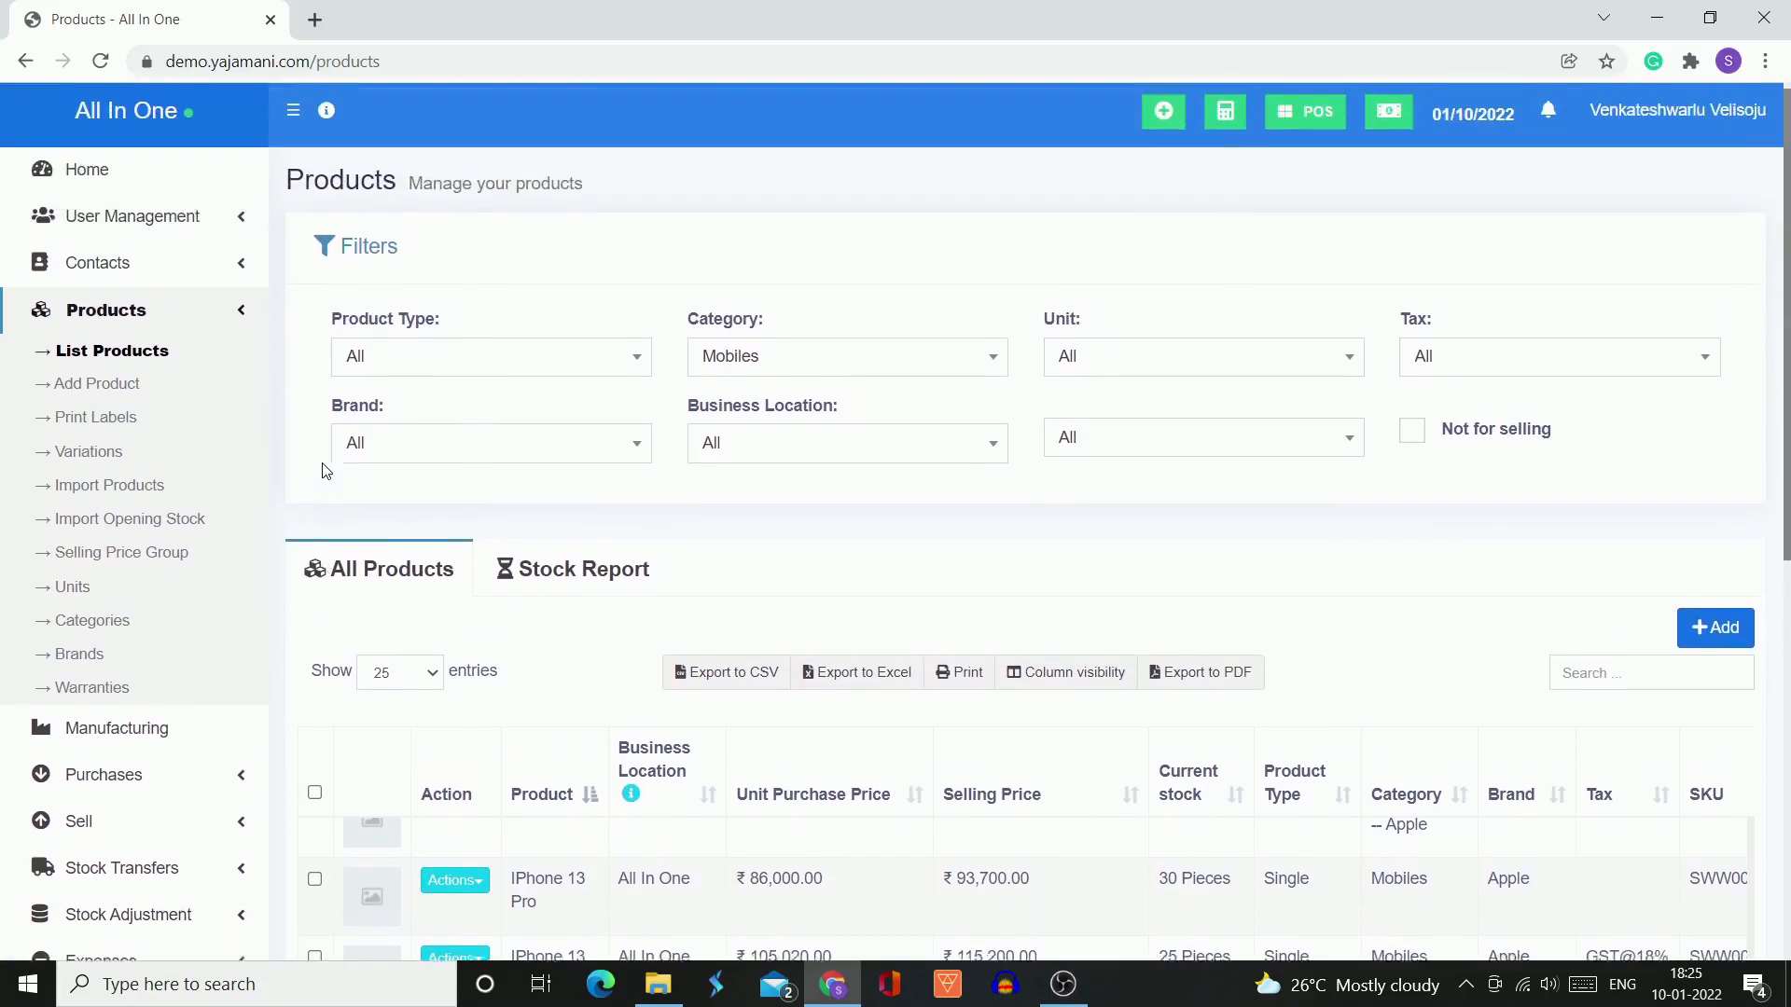
click(128, 184)
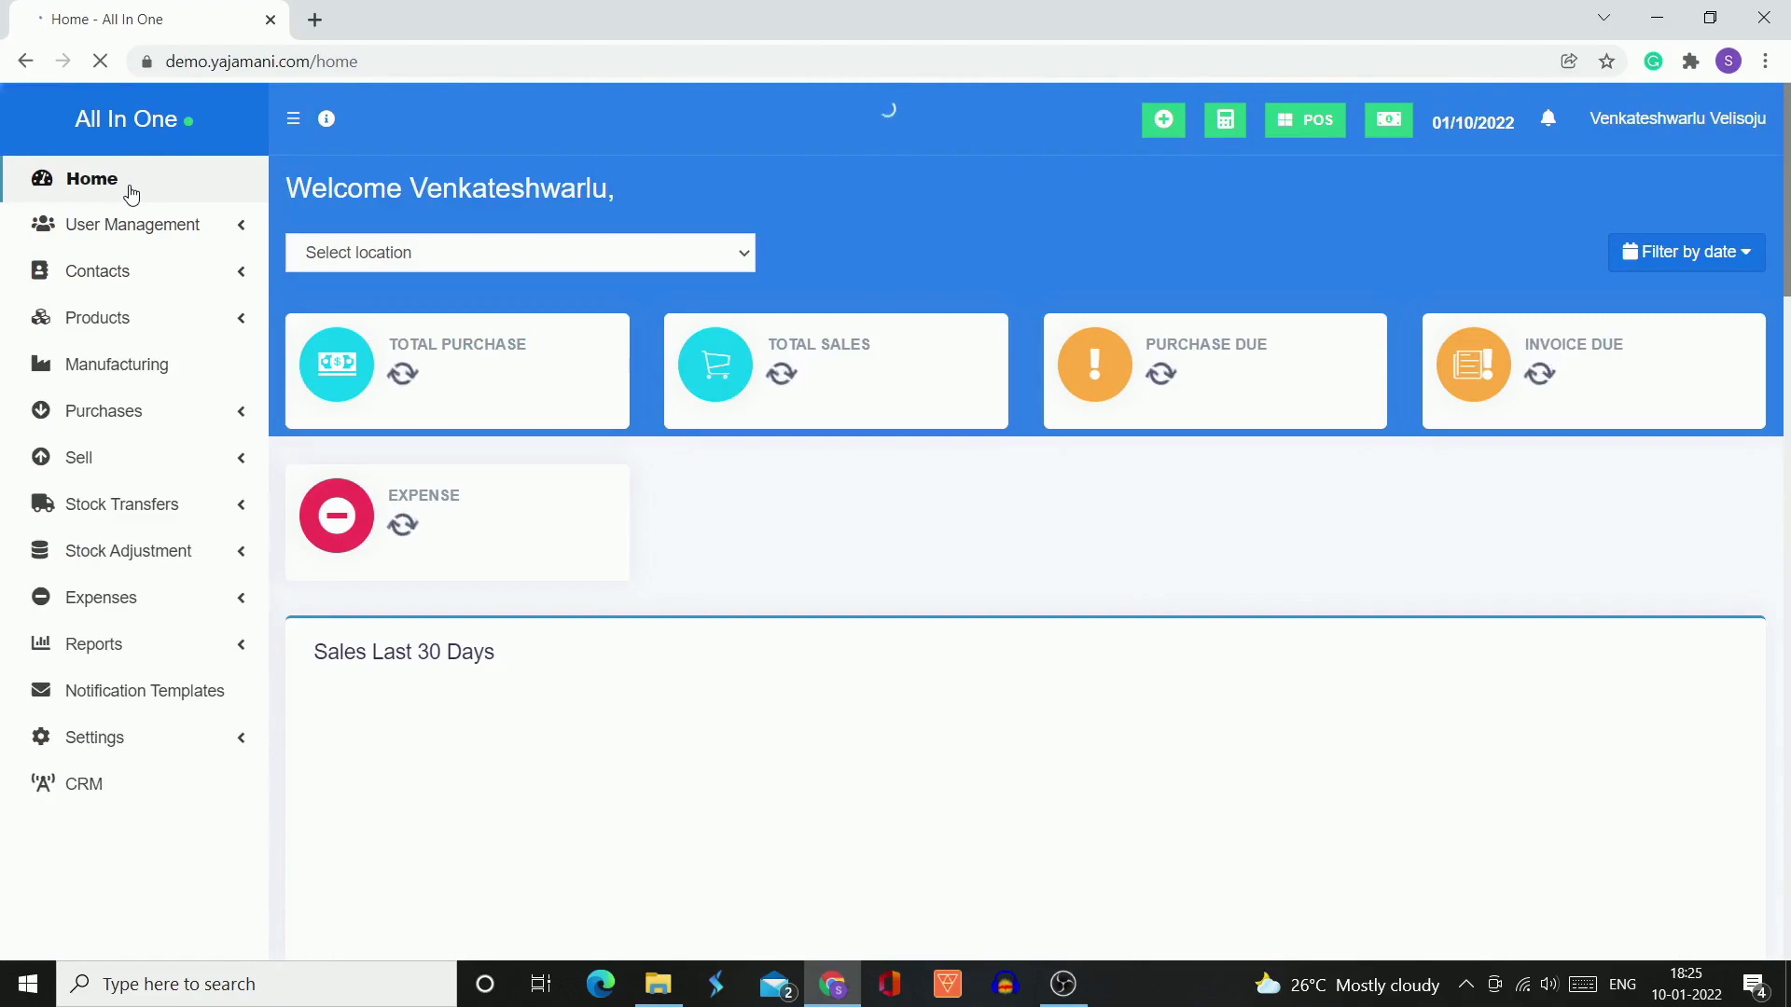